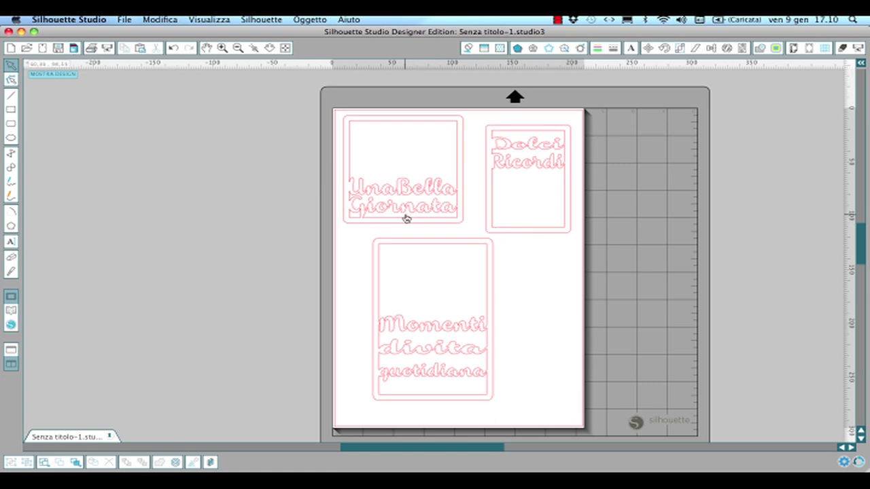
# - Check the overall dimensions of each of the three finished lettered card frames
pyautogui.click(400, 224)
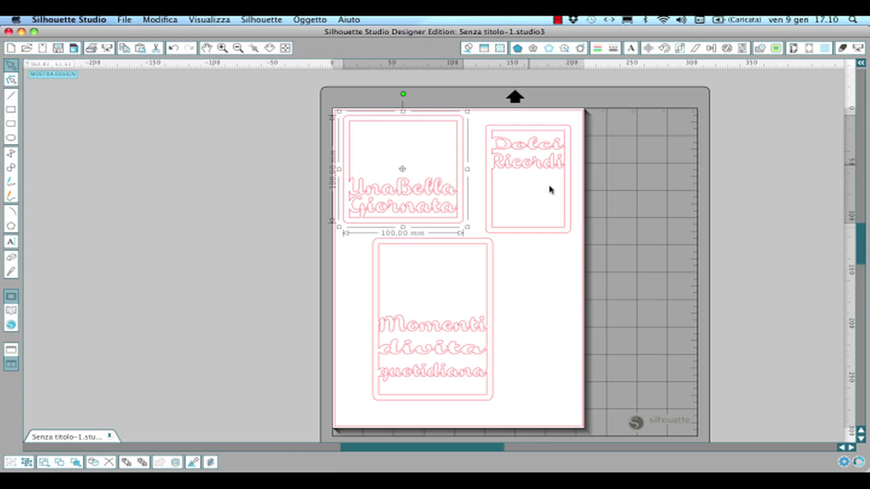
pyautogui.click(425, 246)
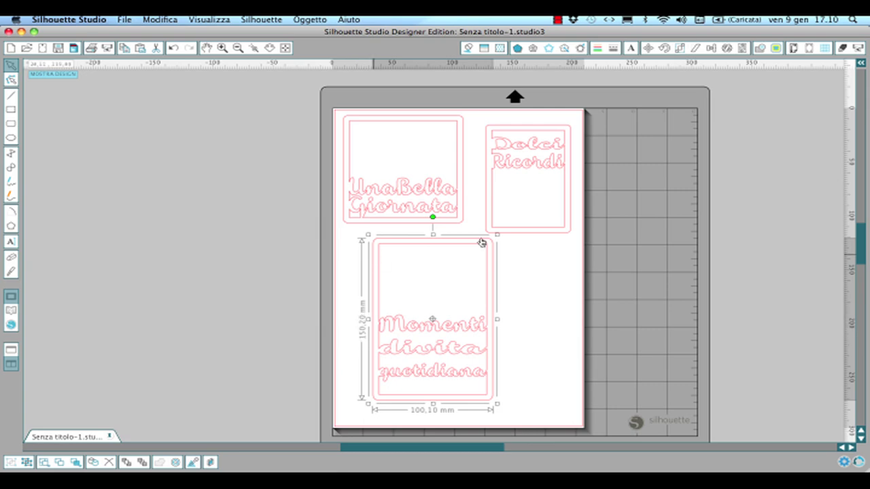
pyautogui.click(525, 230)
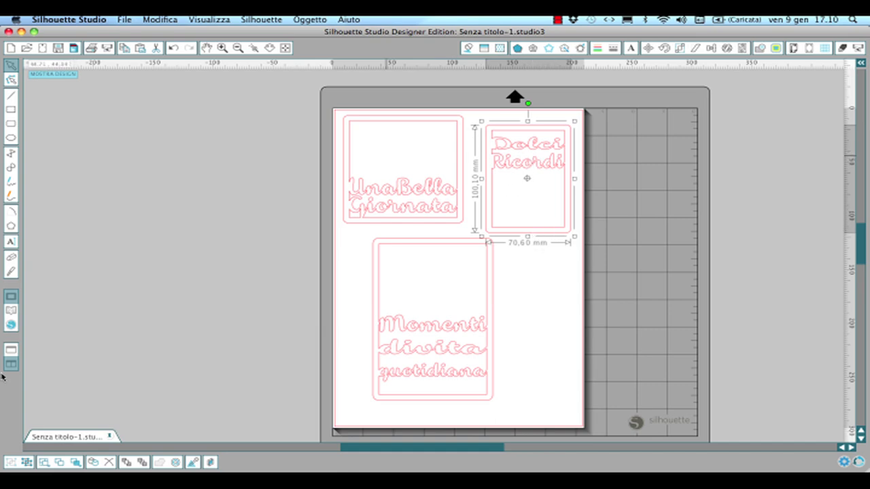
# - Create a new blank document
pyautogui.click(11, 50)
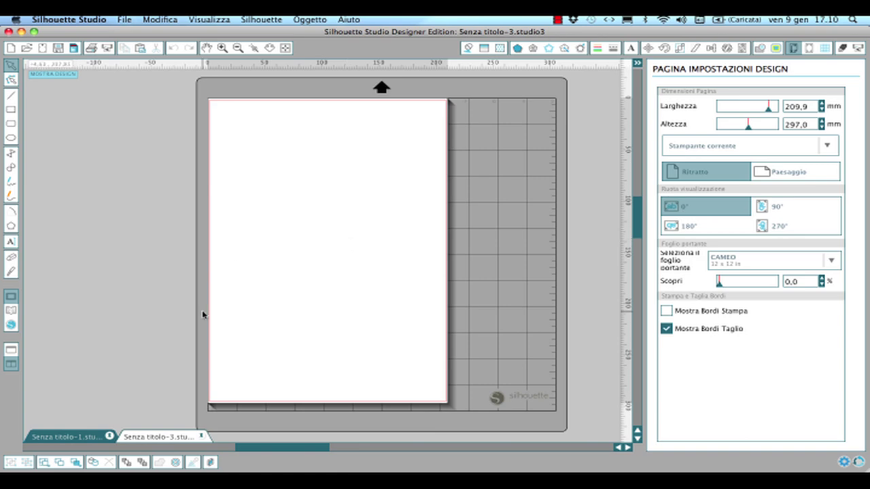
# - Switch to Google Chrome, look at the Armonioso font download among dafont's Script > Varie fonts, and return to Silhouette Studio
pyautogui.moveTo(378, 473)
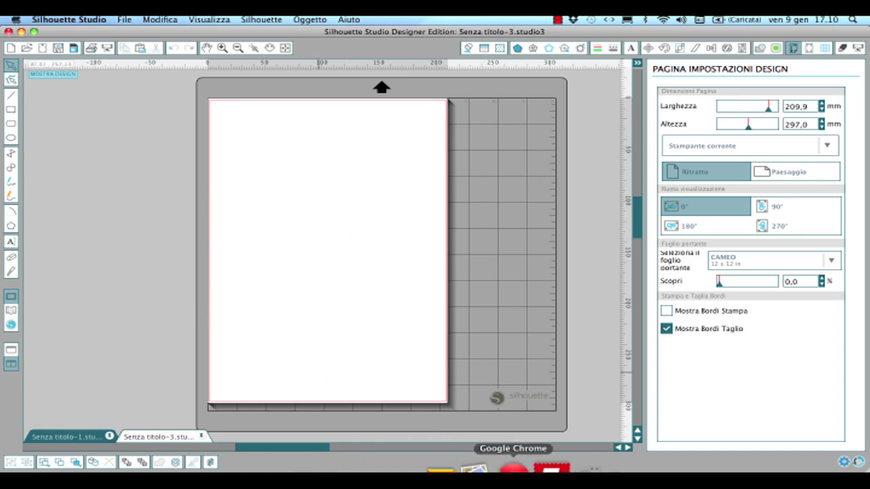
pyautogui.click(502, 473)
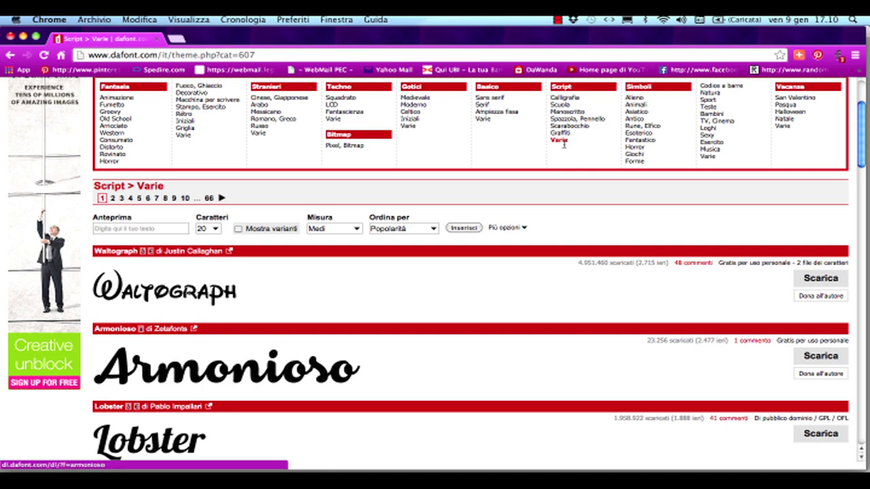
pyautogui.scroll(-1, 474, 255)
pyautogui.scroll(-2, 473, 255)
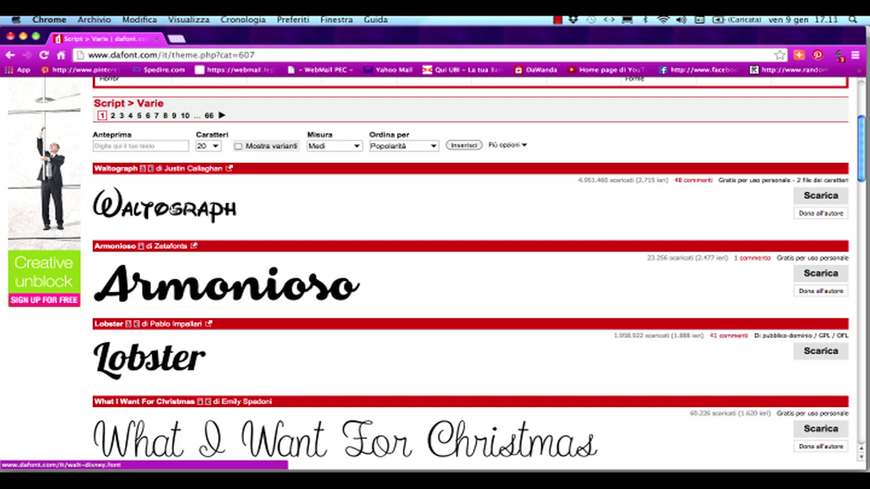
pyautogui.click(819, 280)
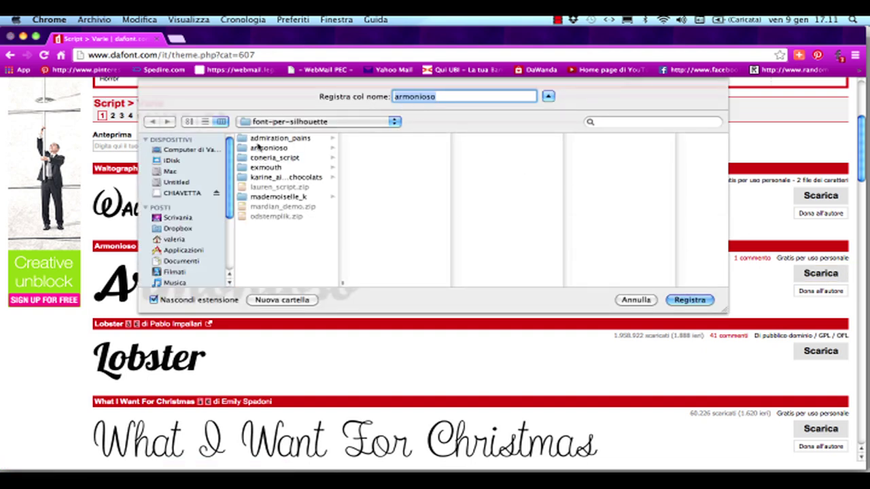
pyautogui.click(637, 300)
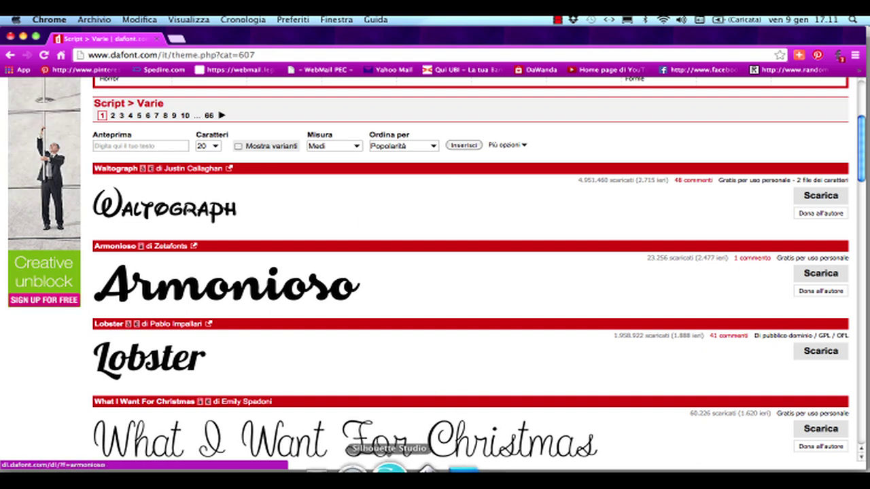
pyautogui.click(391, 471)
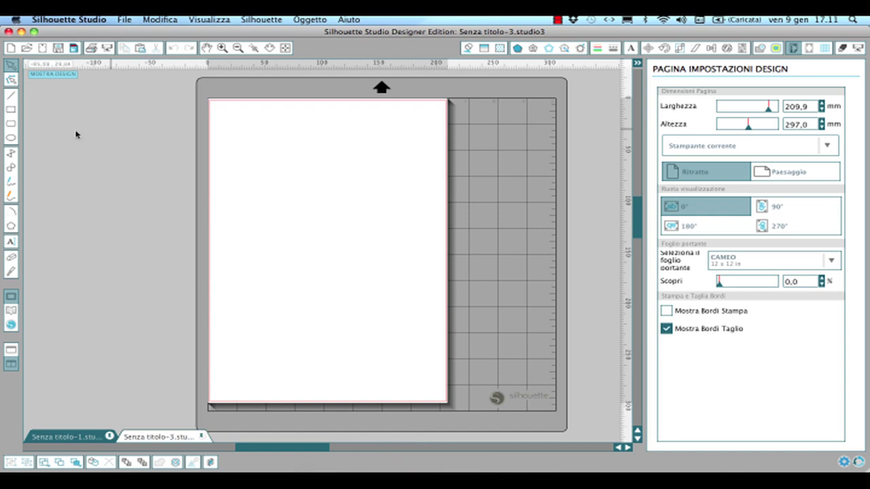
# - Draw a rounded rectangle about 114 mm wide and 159 mm high in the middle of the page
pyautogui.click(9, 127)
pyautogui.moveTo(275, 161); pyautogui.dragTo(404, 323)
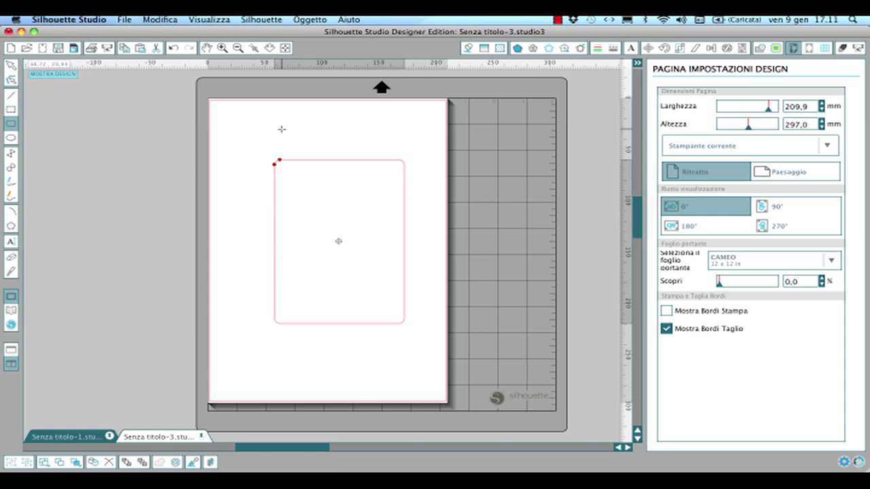
# - Unlock the aspect ratio and scale the rounded rectangle to 70.6 mm wide and 100.1 mm high
pyautogui.click(679, 49)
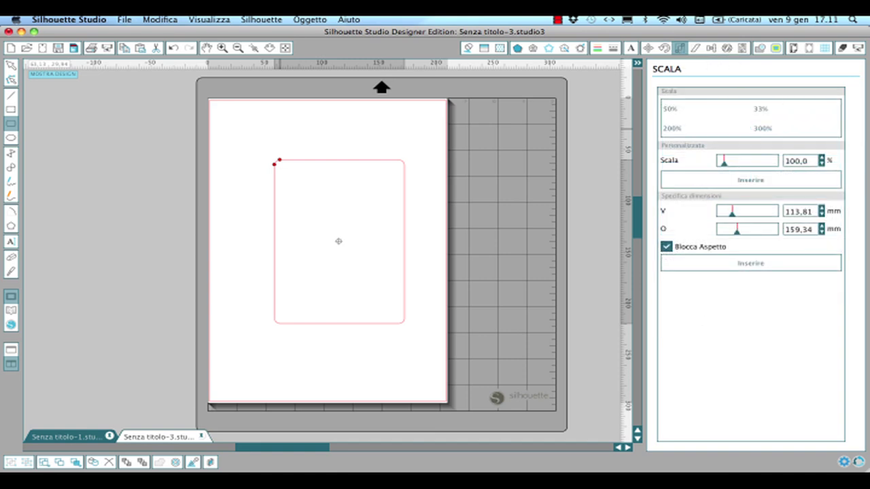
pyautogui.click(666, 247)
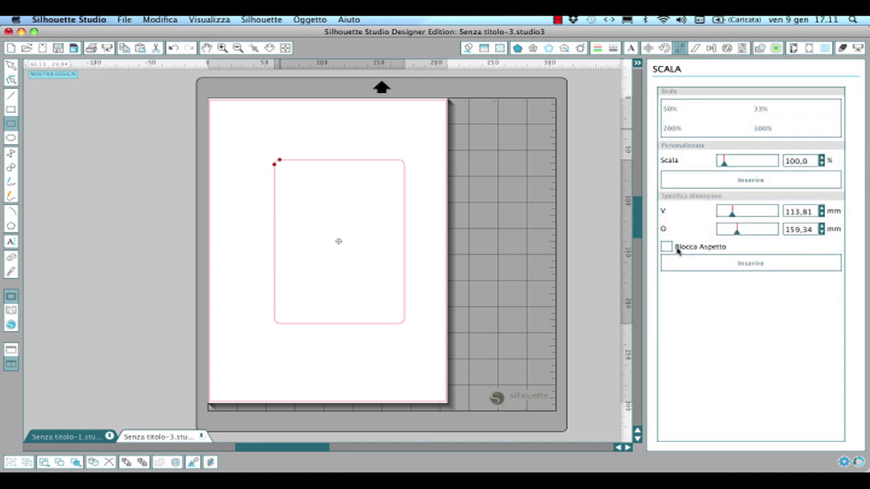
pyautogui.doubleClick(809, 229)
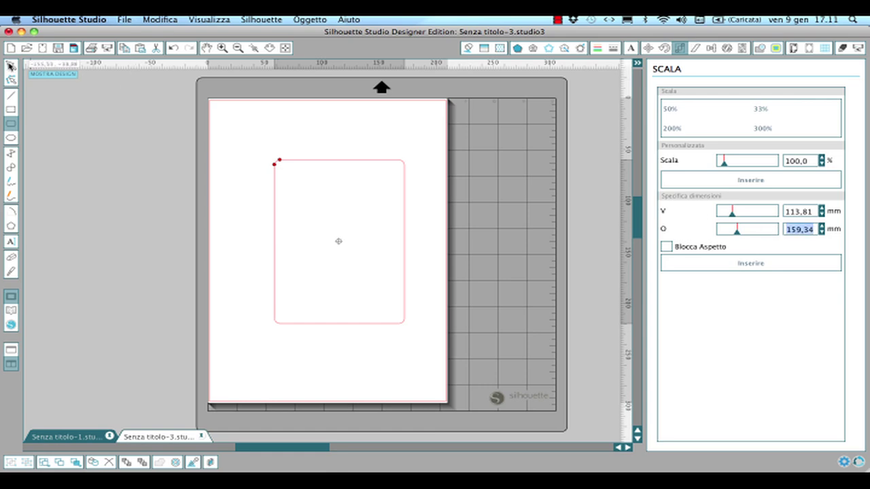
pyautogui.click(11, 66)
pyautogui.click(364, 162)
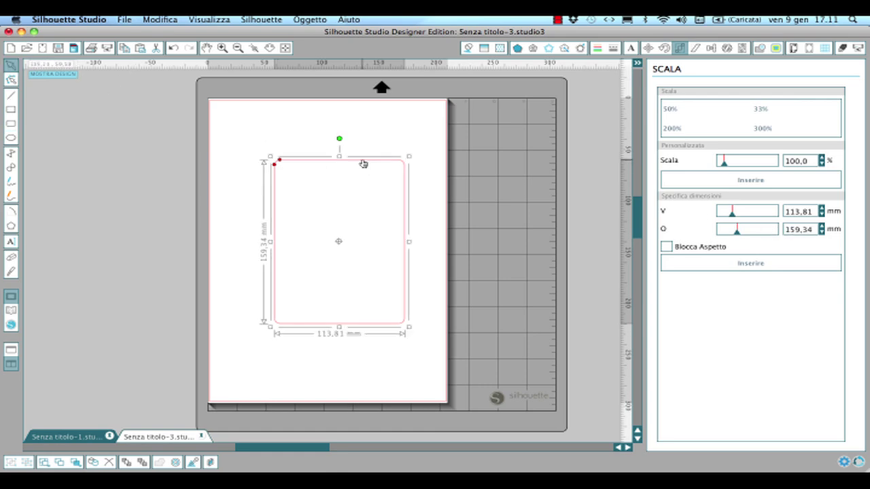
pyautogui.doubleClick(807, 212)
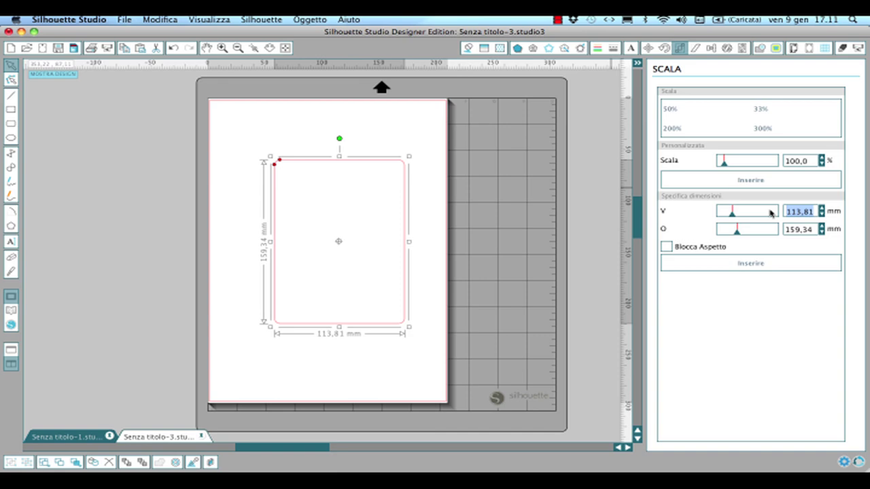
pyautogui.write('70,6')
pyautogui.press('Tab')
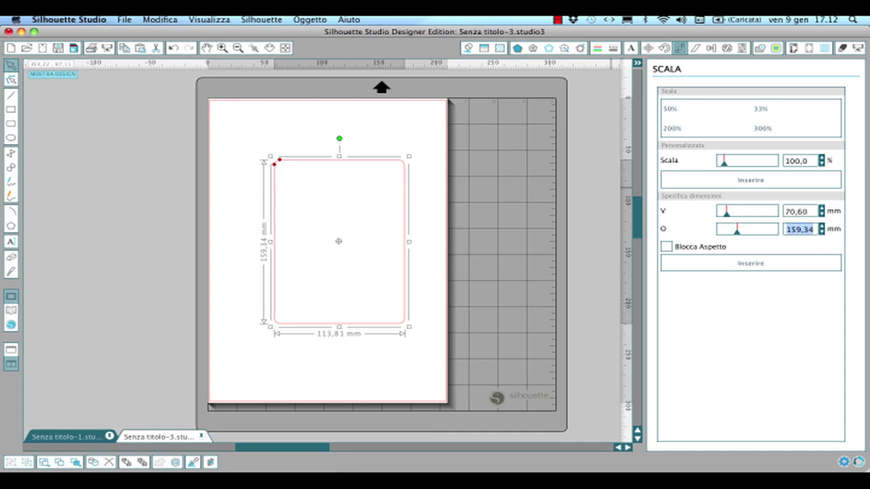
pyautogui.write('100,1')
pyautogui.click(777, 263)
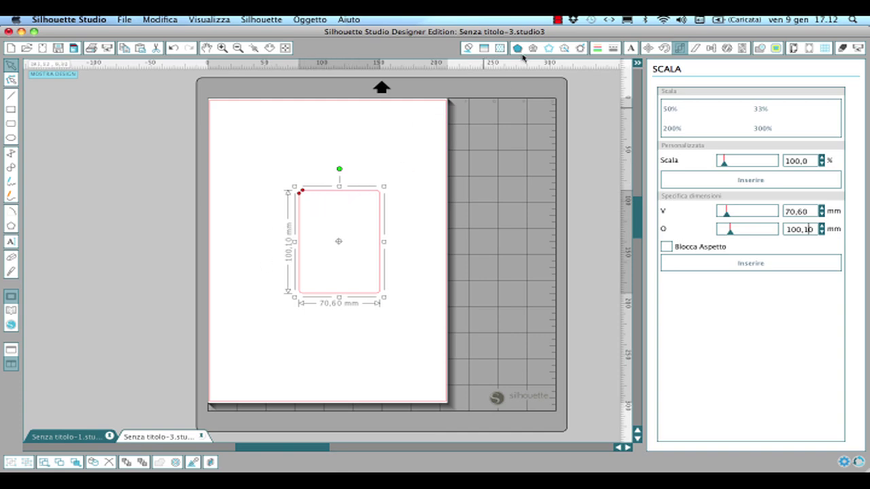
# - Create an internal offset of the rounded rectangle at a distance of 5 mm
pyautogui.click(580, 52)
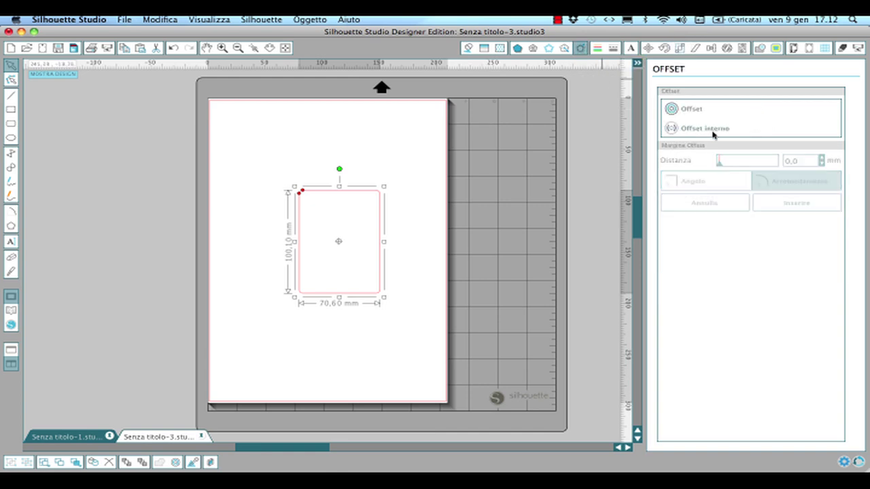
pyautogui.click(710, 129)
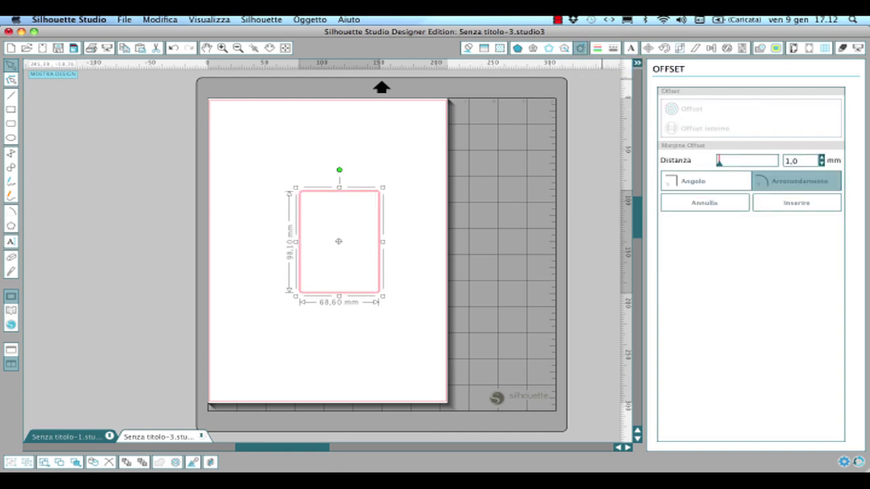
pyautogui.doubleClick(795, 160)
pyautogui.write('5')
pyautogui.click(797, 203)
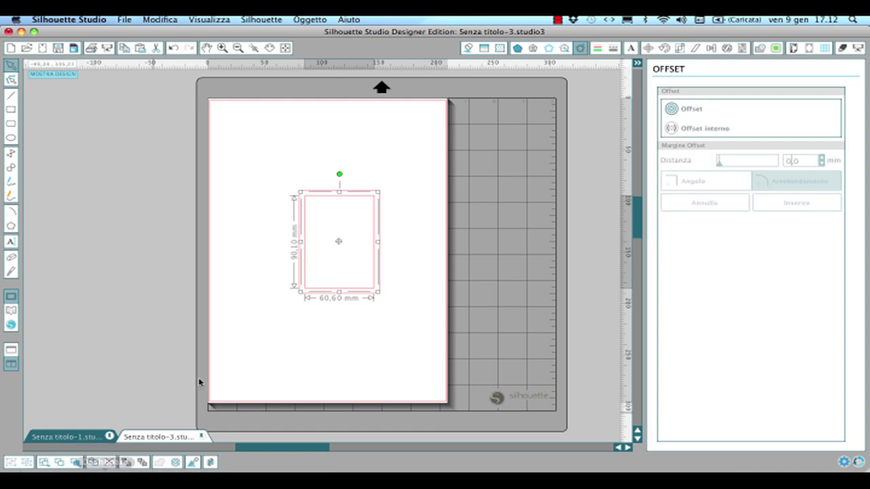
# - Move the outer and inner frame rectangles together off the page onto the free area of the cutting mat
pyautogui.click(304, 349)
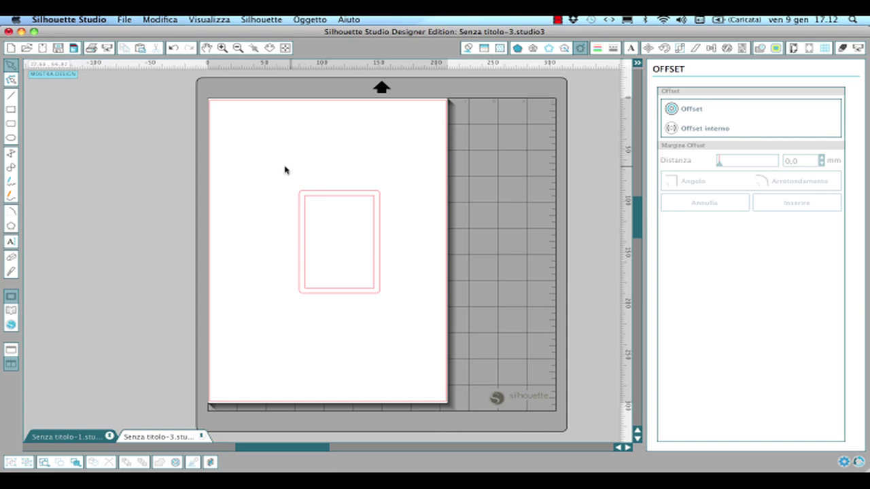
pyautogui.moveTo(285, 168); pyautogui.dragTo(540, 294)
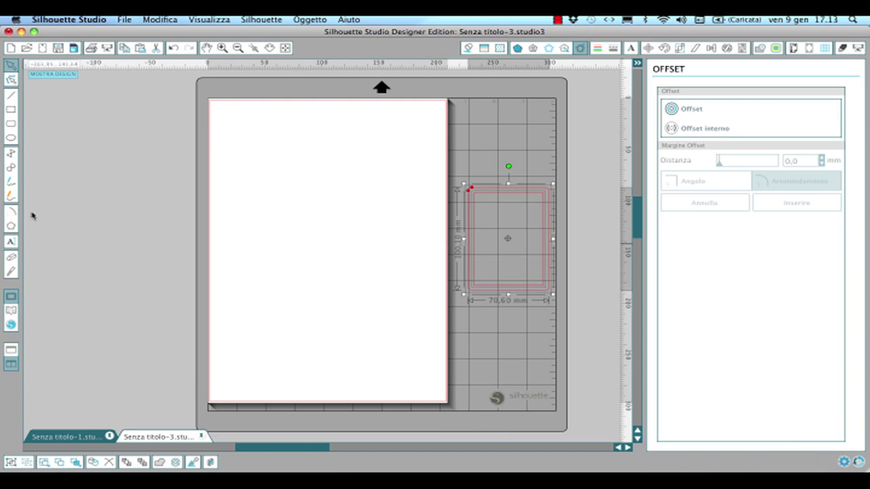
# - Add the text "Dolci" in the Armonioso font on the upper part of the page
pyautogui.click(9, 243)
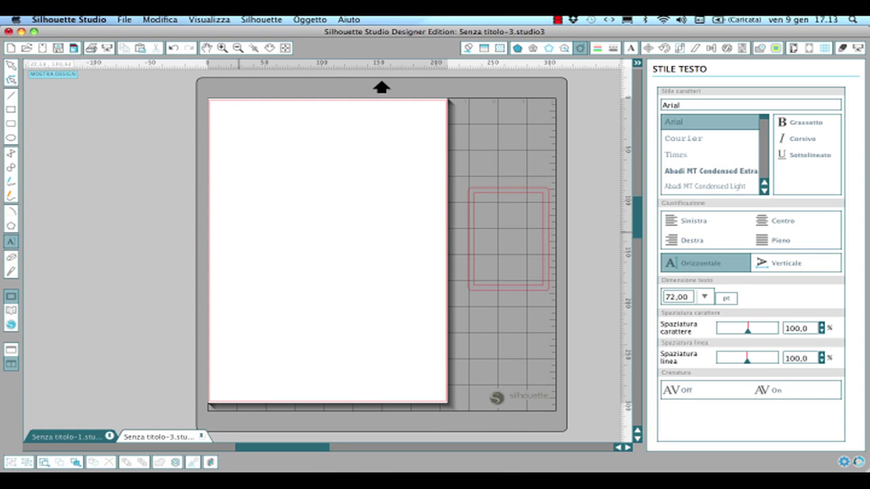
pyautogui.scroll(-10, 722, 165)
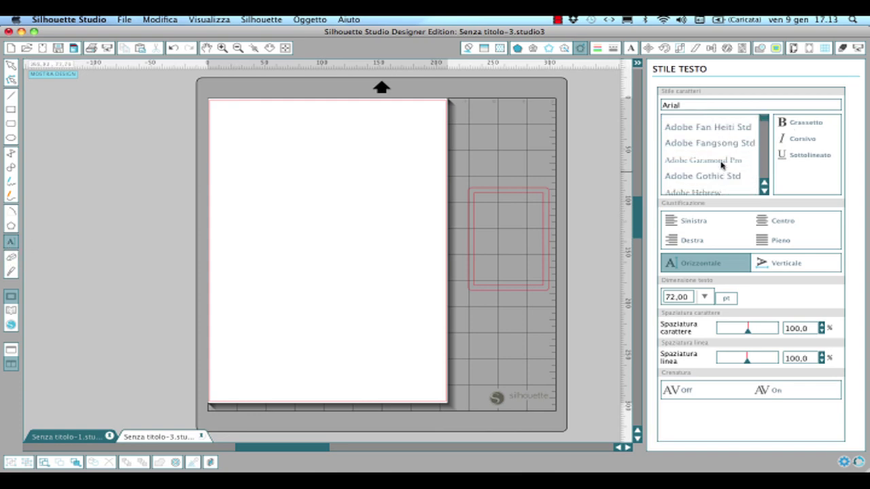
pyautogui.scroll(-8, 722, 166)
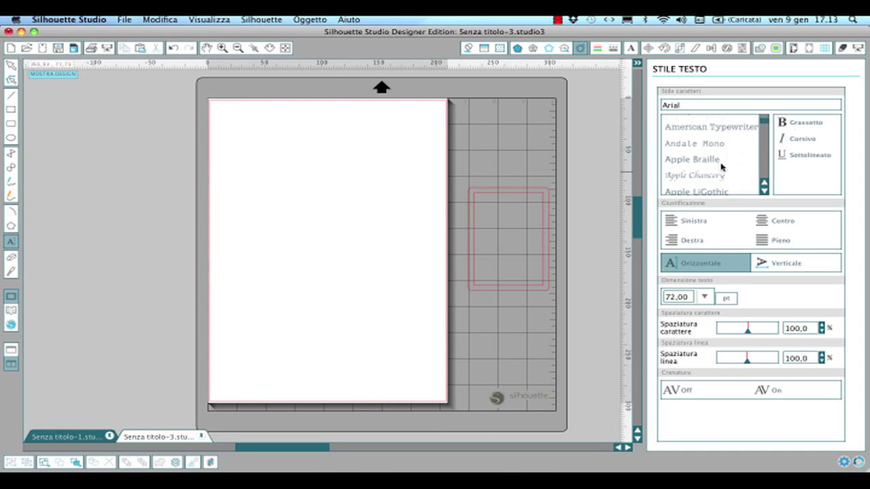
pyautogui.scroll(-8, 722, 166)
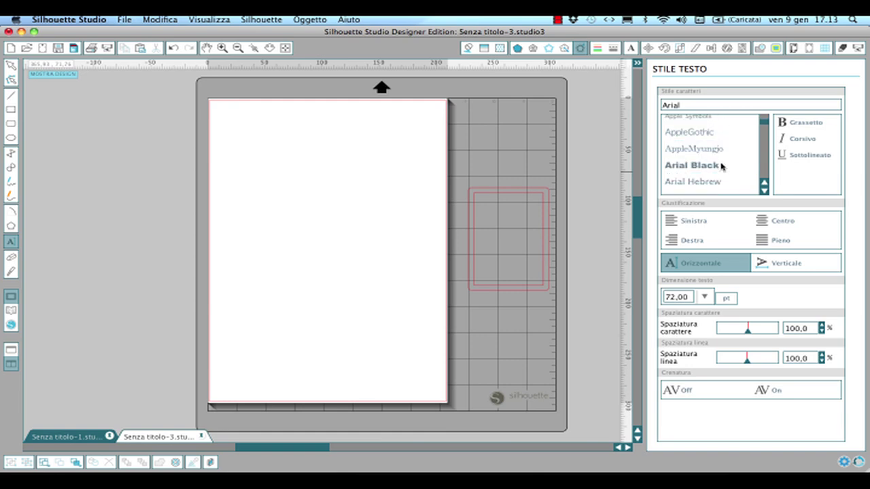
pyautogui.scroll(-2, 720, 166)
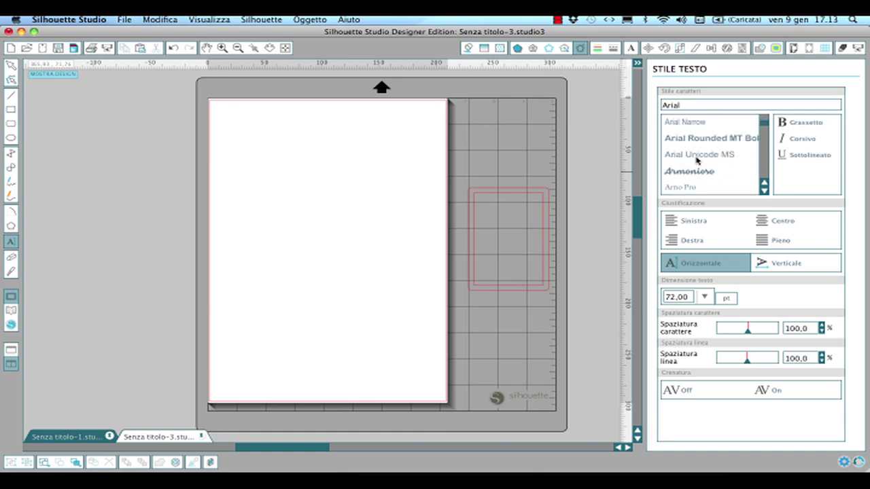
pyautogui.click(696, 176)
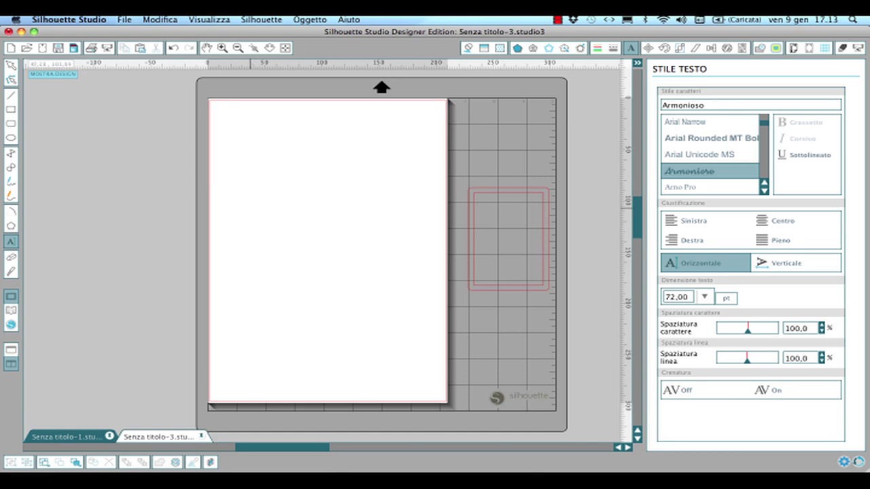
pyautogui.click(244, 202)
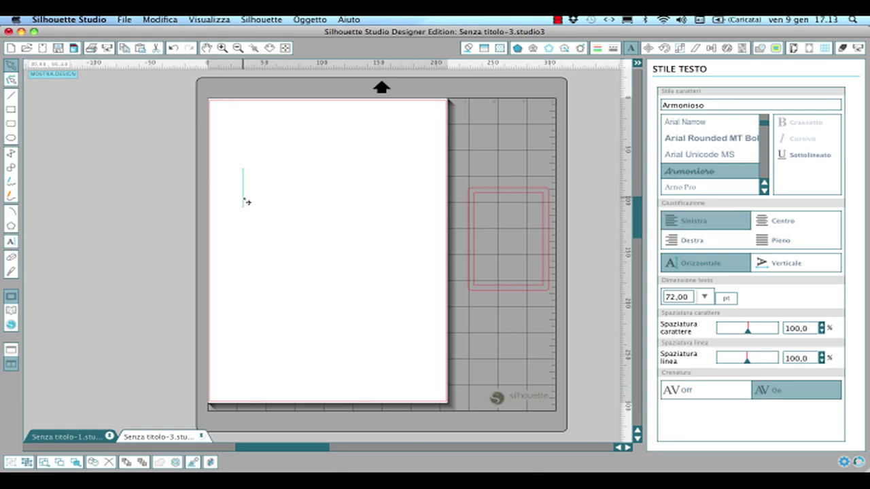
pyautogui.write('Dolci')
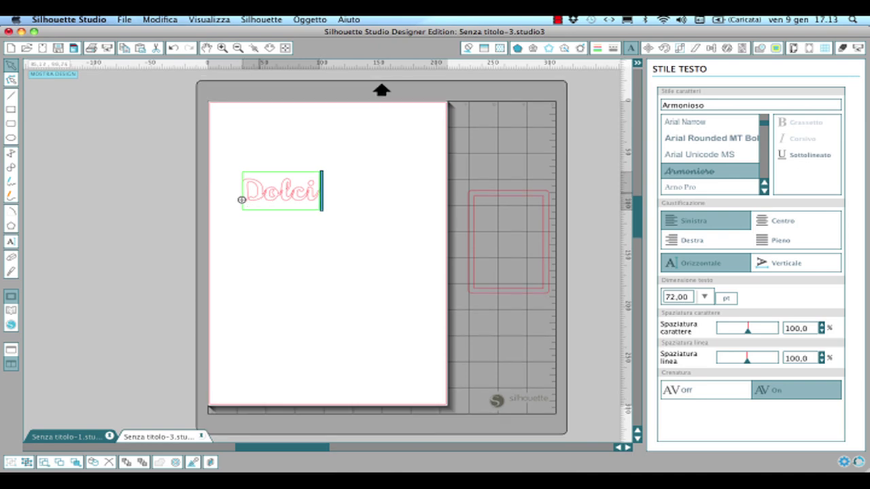
pyautogui.click(355, 214)
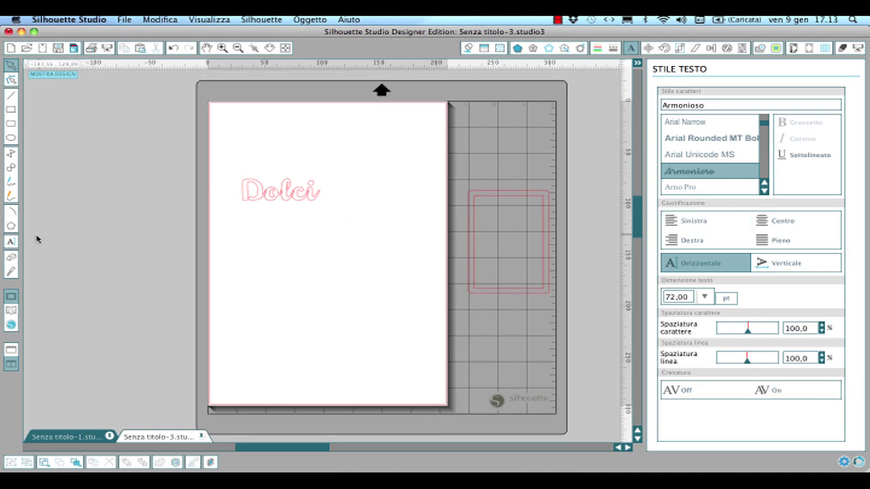
# - Add the text "Ricordi" in the Armonioso font as a separate object just below "Dolci"
pyautogui.click(11, 242)
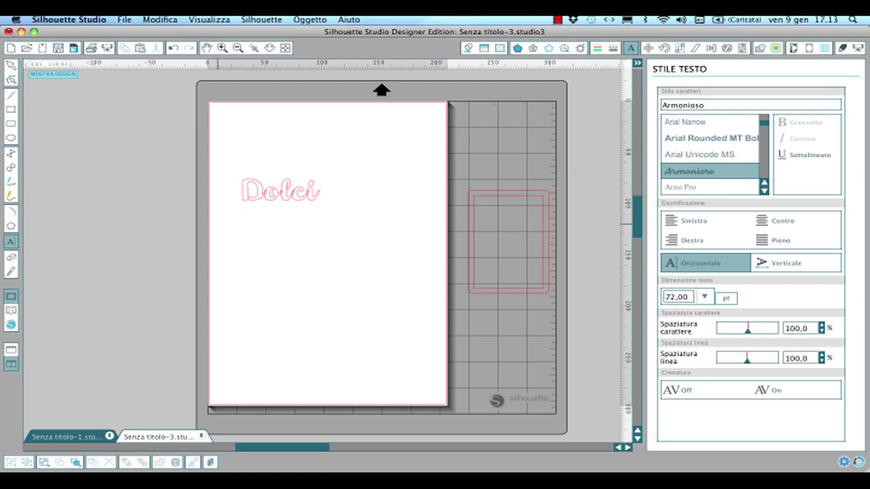
pyautogui.click(252, 224)
pyautogui.press('Escape')
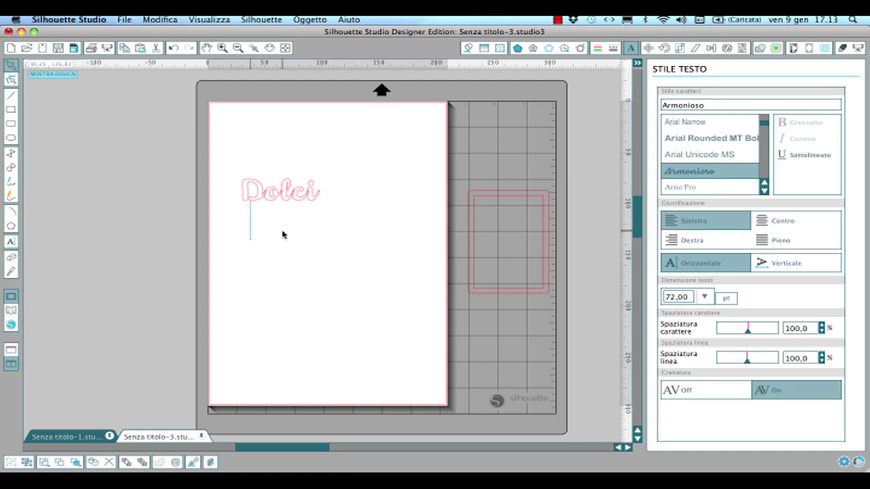
pyautogui.write('Ri')
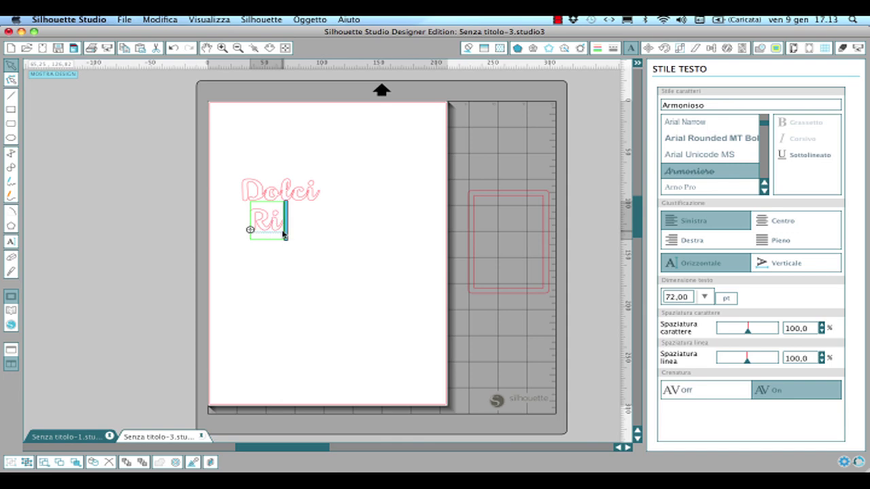
pyautogui.write('cordi')
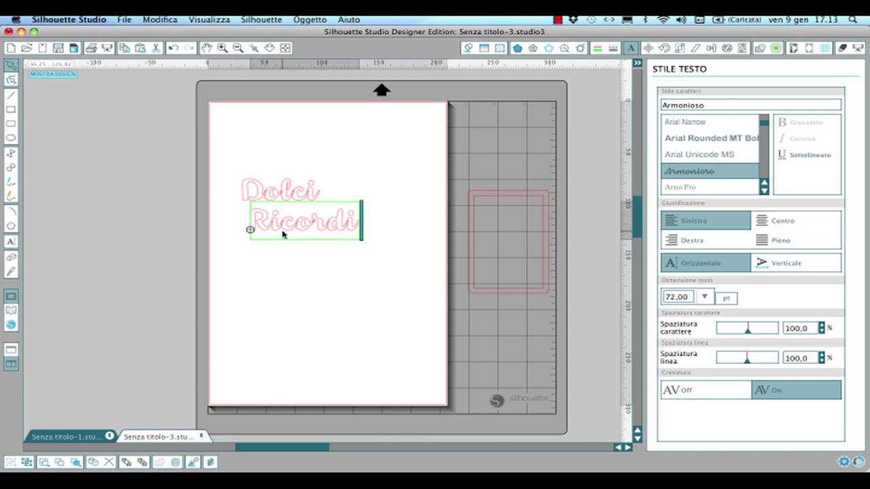
pyautogui.click(369, 286)
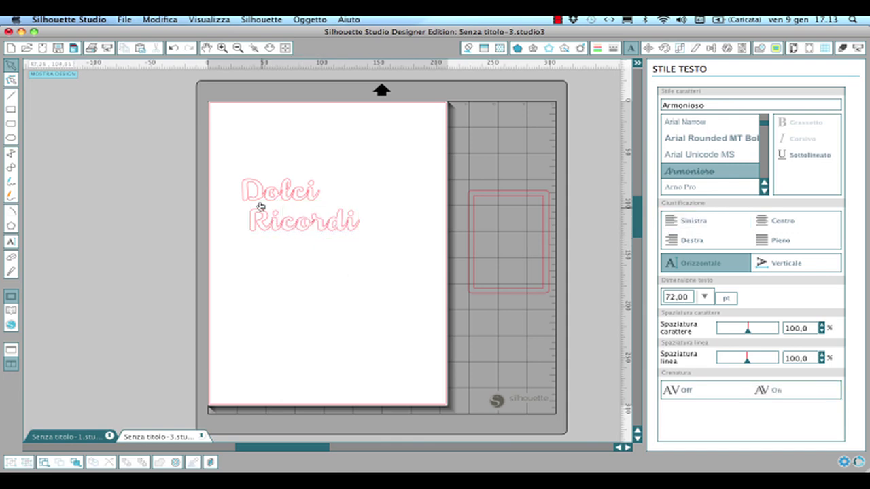
# - Shift "Dolci" slightly to line up with the start of "Ricordi" and set its text size to 48 pt
pyautogui.moveTo(250, 199); pyautogui.dragTo(261, 200)
pyautogui.doubleClick(261, 200)
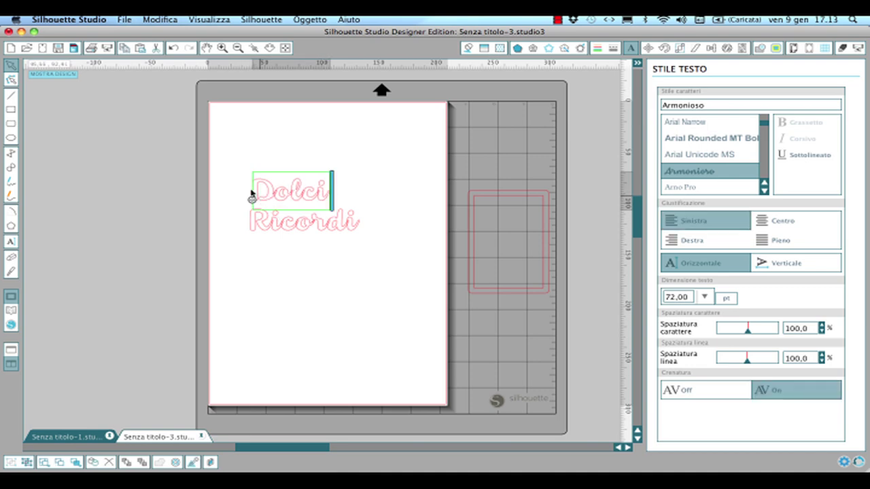
pyautogui.click(267, 200)
pyautogui.doubleClick(269, 203)
pyautogui.moveTo(253, 193); pyautogui.dragTo(334, 193)
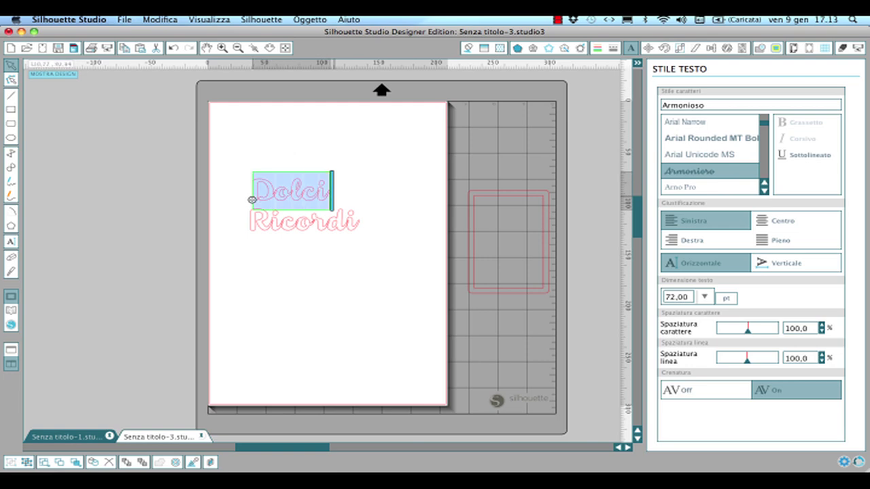
pyautogui.click(704, 296)
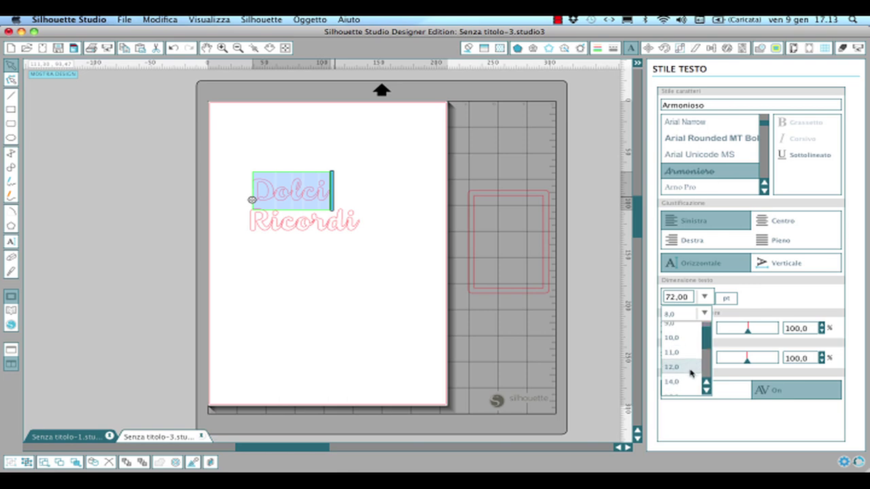
pyautogui.scroll(-2, 690, 372)
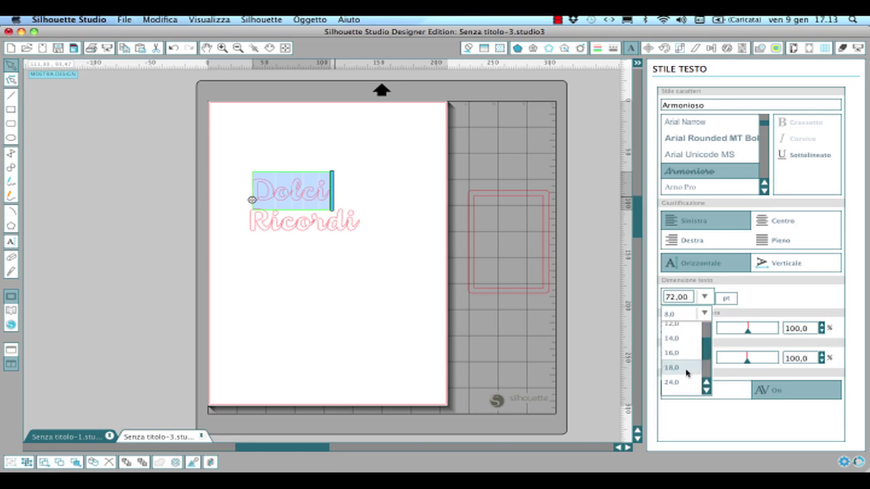
pyautogui.scroll(-2, 686, 372)
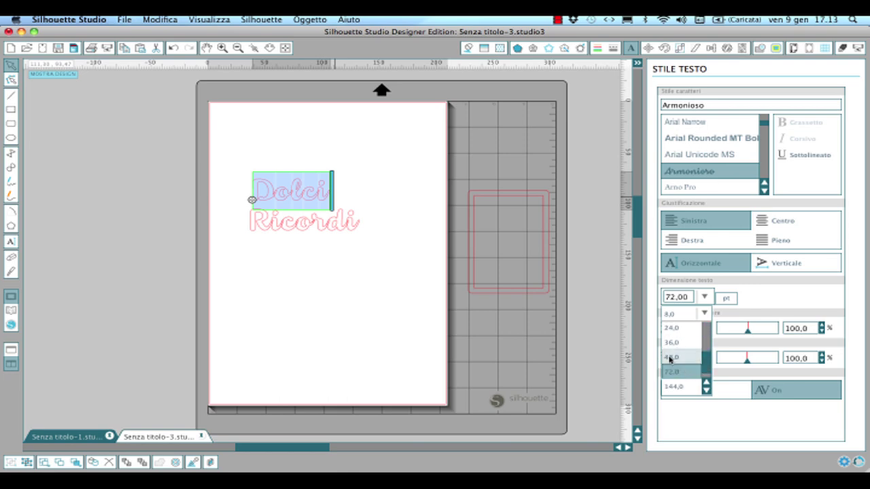
pyautogui.click(670, 359)
# - Set the text size of the word "Ricordi" to 48 pt
pyautogui.click(303, 232)
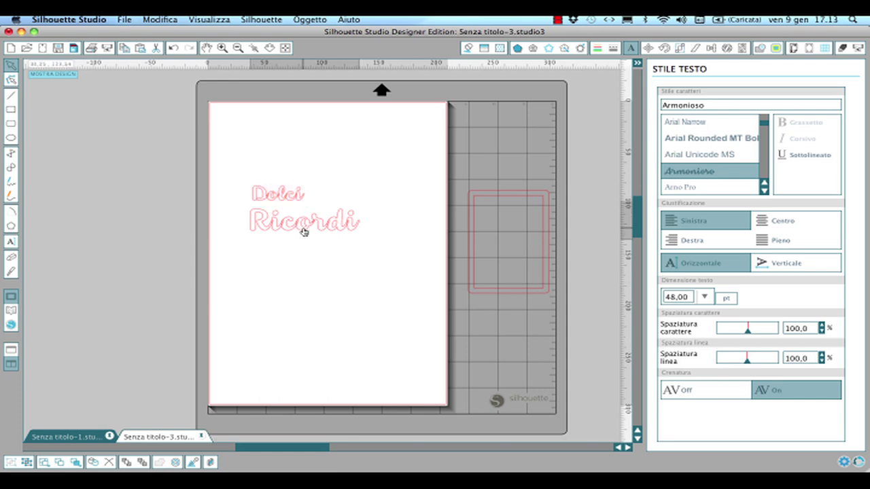
pyautogui.click(304, 232)
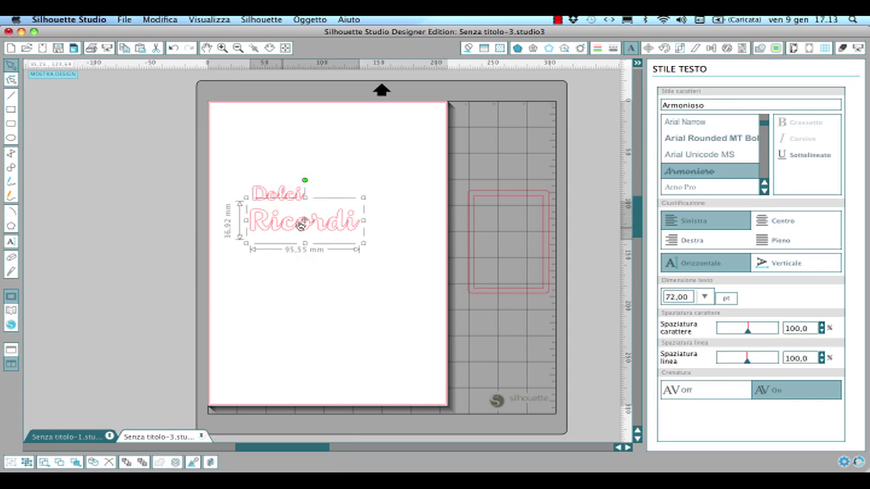
pyautogui.doubleClick(297, 231)
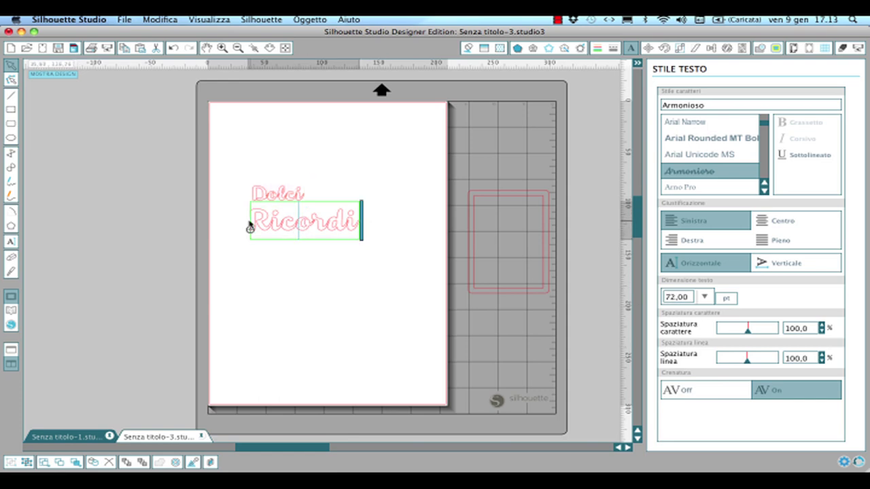
pyautogui.moveTo(254, 223); pyautogui.dragTo(373, 225)
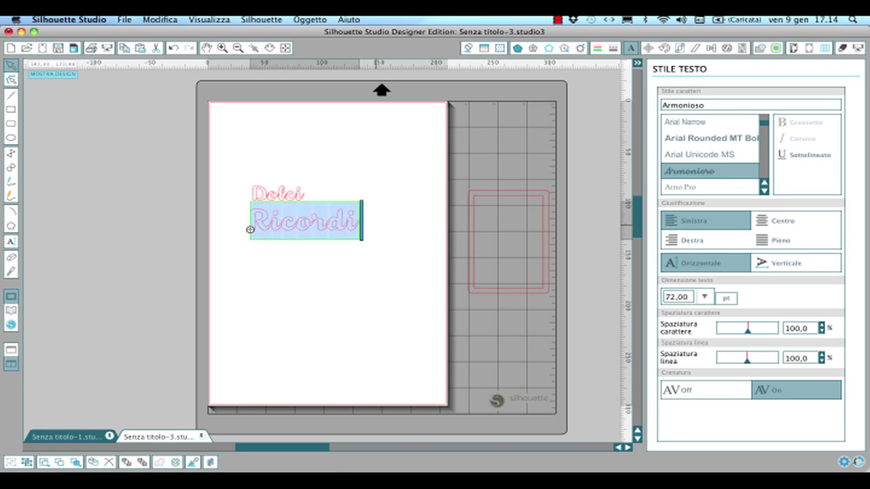
pyautogui.click(705, 297)
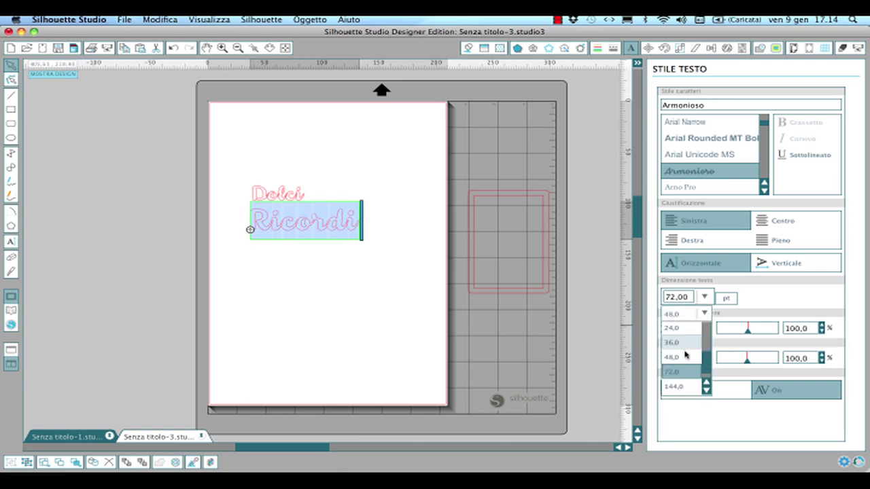
pyautogui.click(684, 357)
pyautogui.click(429, 306)
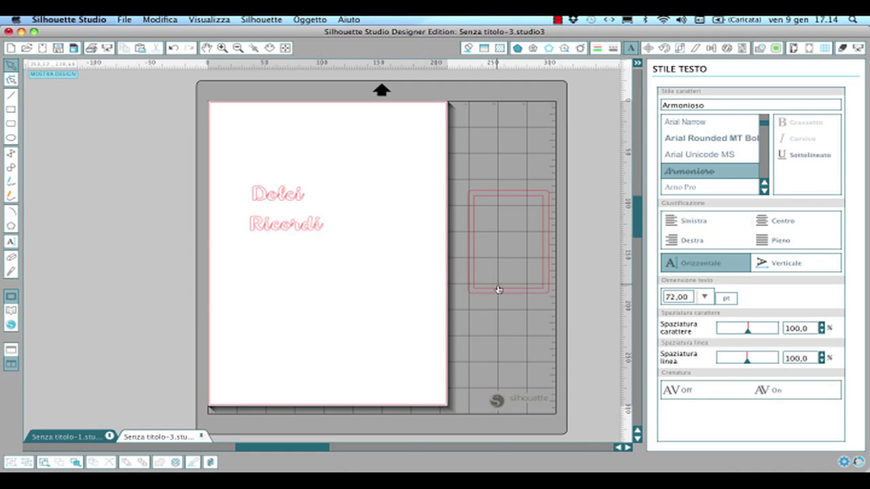
# - Move the inner frame rectangle onto the page and place "Dolci" in its upper part, starting at its left edge
pyautogui.moveTo(499, 292); pyautogui.dragTo(390, 256)
pyautogui.moveTo(462, 285); pyautogui.dragTo(320, 257)
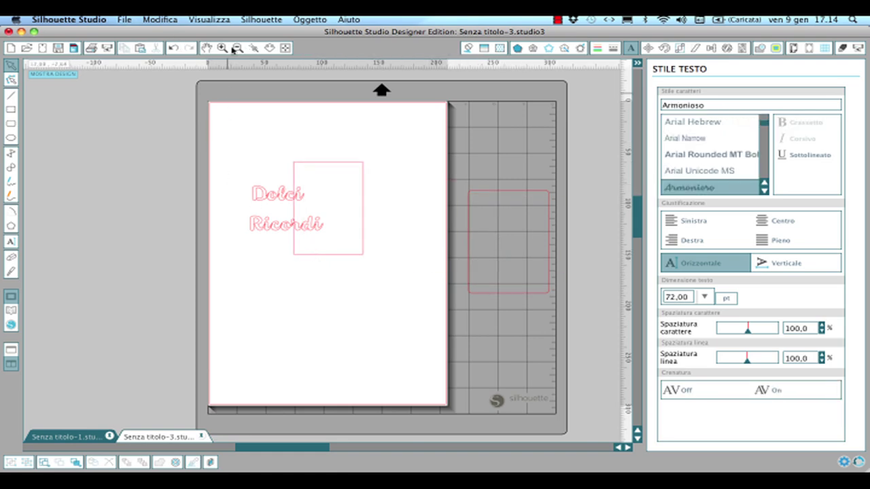
pyautogui.click(256, 49)
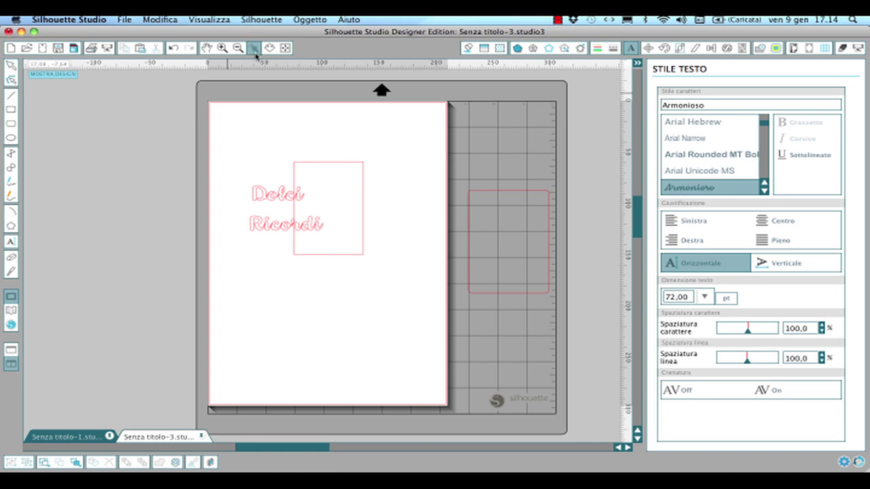
pyautogui.click(336, 196)
pyautogui.click(336, 199)
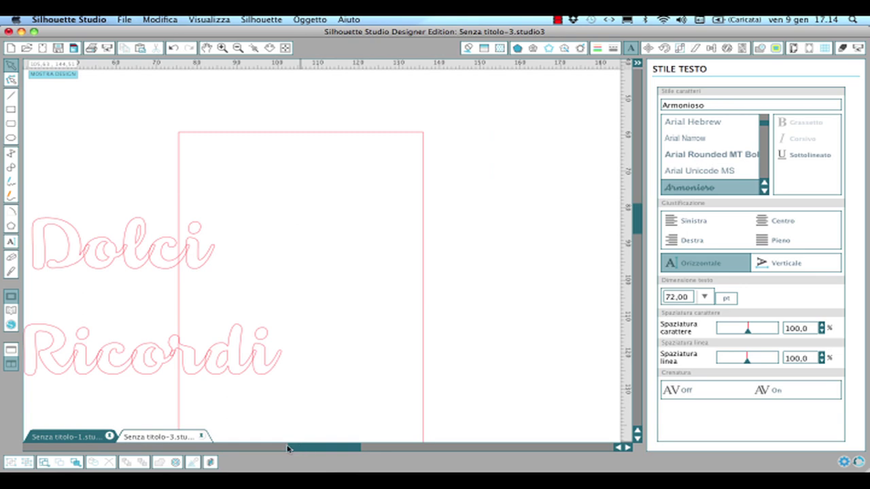
pyautogui.moveTo(288, 448); pyautogui.dragTo(268, 448)
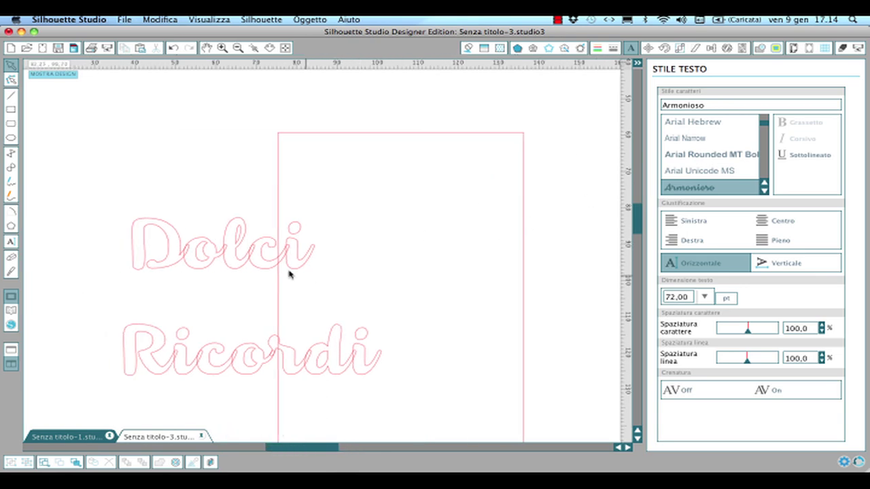
pyautogui.moveTo(182, 261); pyautogui.dragTo(353, 198)
# - Stretch "Dolci" to about 61.2 mm wide so it slightly overlaps both rectangle sides, and reduce its height to about 21.9 mm
pyautogui.click(454, 202)
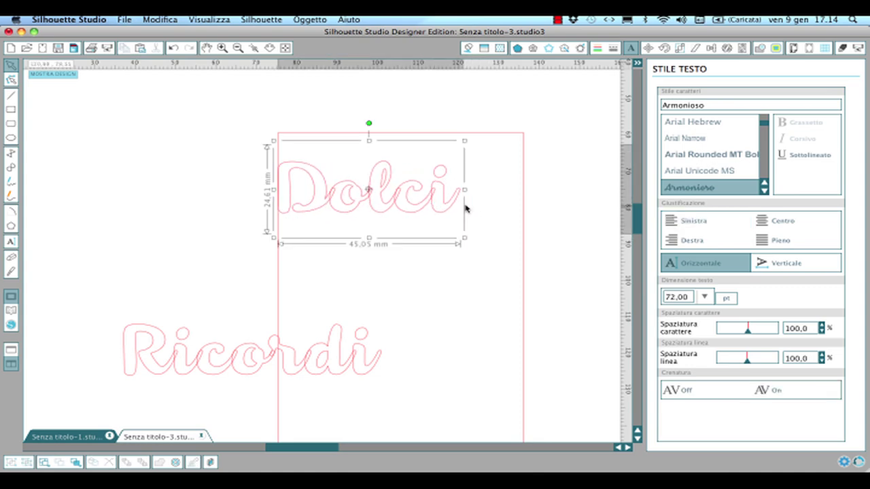
pyautogui.moveTo(480, 188); pyautogui.dragTo(528, 188)
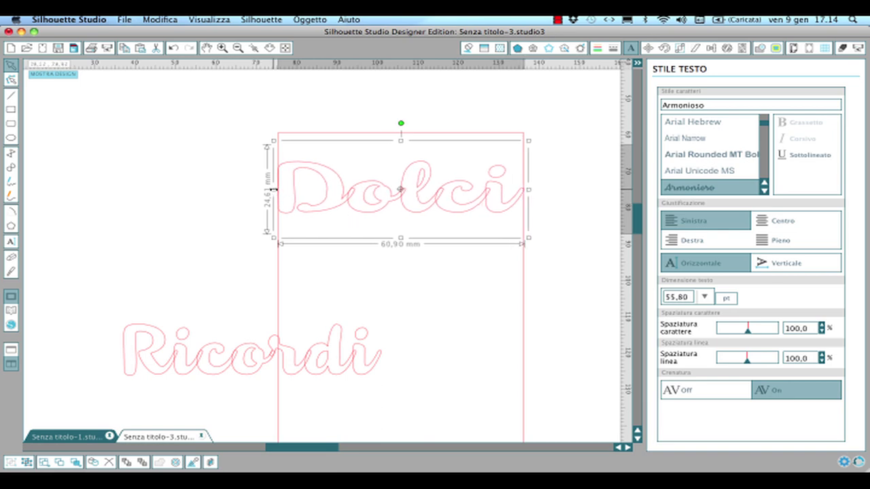
pyautogui.moveTo(273, 190); pyautogui.dragTo(272, 190)
pyautogui.press('super+z')
pyautogui.moveTo(529, 190); pyautogui.dragTo(530, 189)
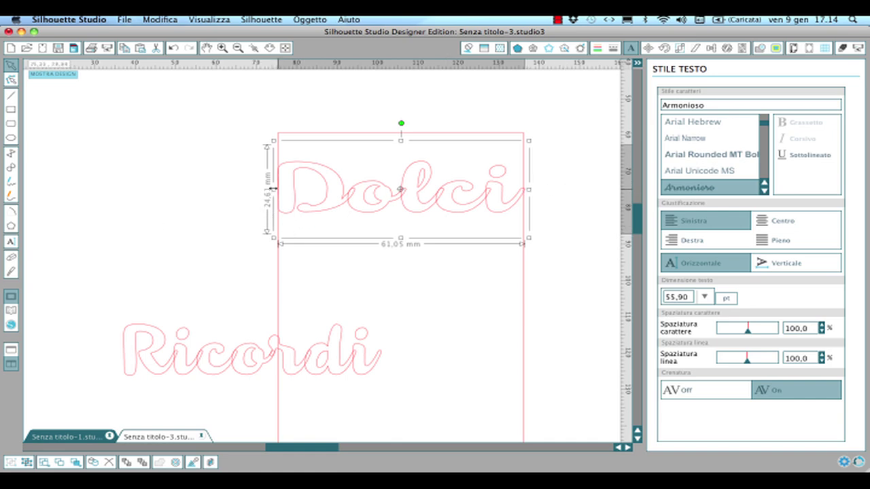
pyautogui.moveTo(272, 189); pyautogui.dragTo(271, 189)
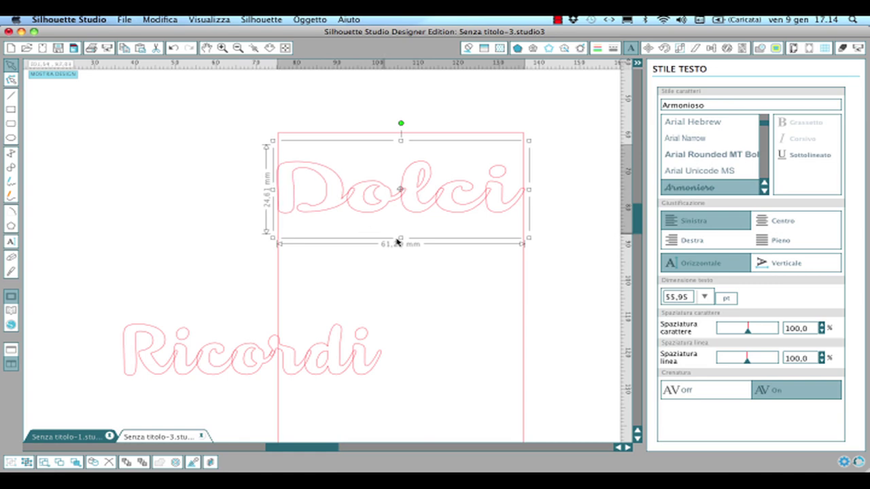
pyautogui.moveTo(400, 238)
pyautogui.mouseDown()
pyautogui.moveTo(399, 222)
pyautogui.moveTo(400, 259)
pyautogui.moveTo(399, 228)
pyautogui.mouseUp()
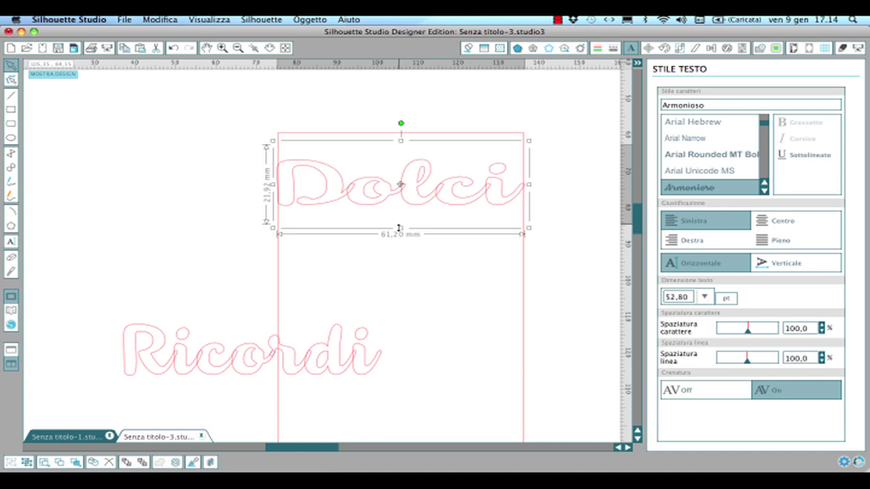
pyautogui.click(578, 274)
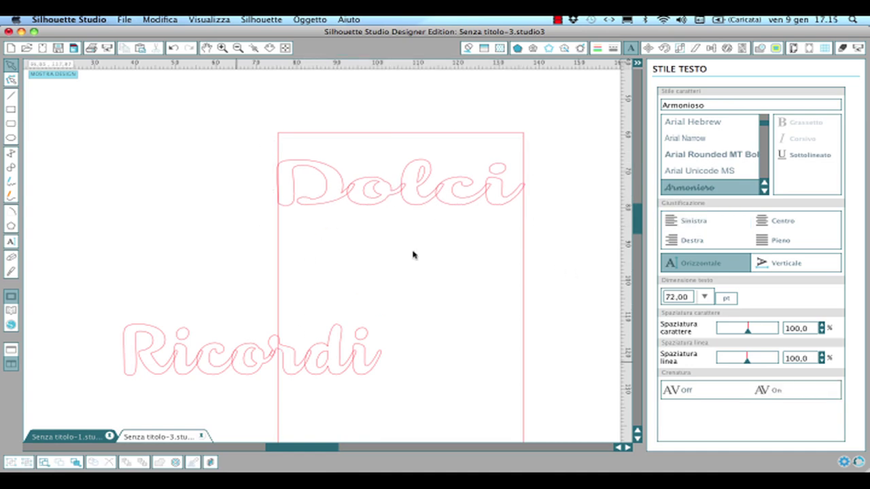
# - Place "Ricordi" directly under "Dolci" in the rectangle and narrow it to about 61.5 mm so it overlaps both sides
pyautogui.click(252, 369)
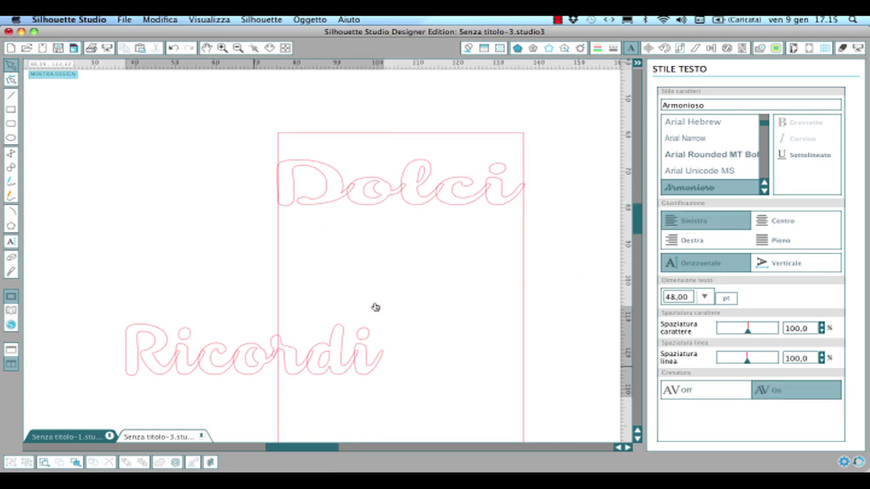
pyautogui.moveTo(375, 307); pyautogui.dragTo(407, 264)
pyautogui.click(514, 270)
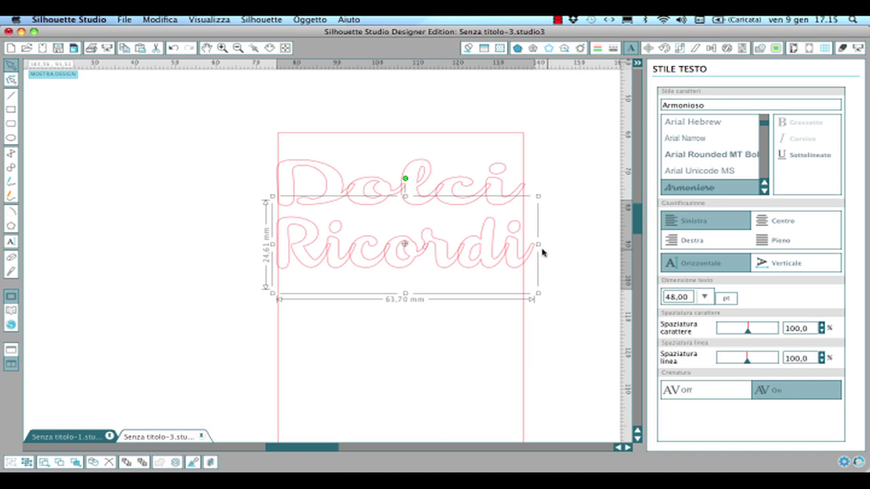
pyautogui.moveTo(530, 244); pyautogui.dragTo(529, 244)
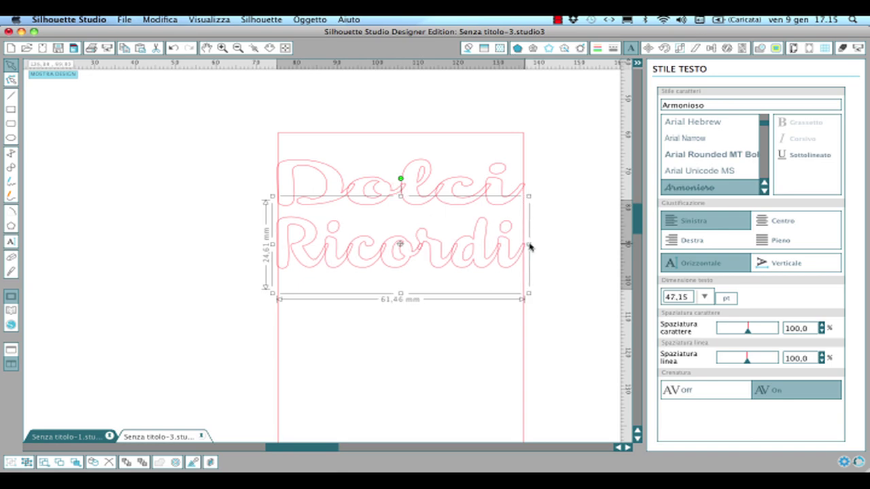
pyautogui.click(564, 264)
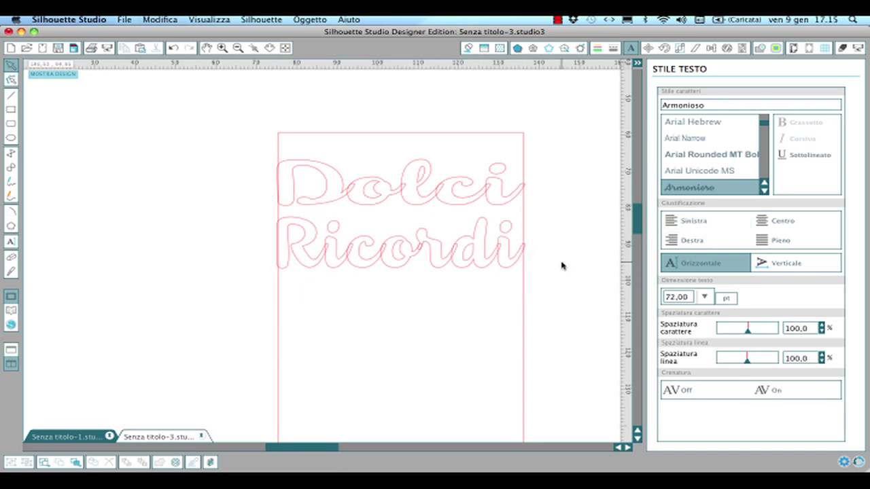
# - Subtract the words "Dolci" and "Ricordi" from the inner rectangle using the Sottrai operation
pyautogui.click(235, 49)
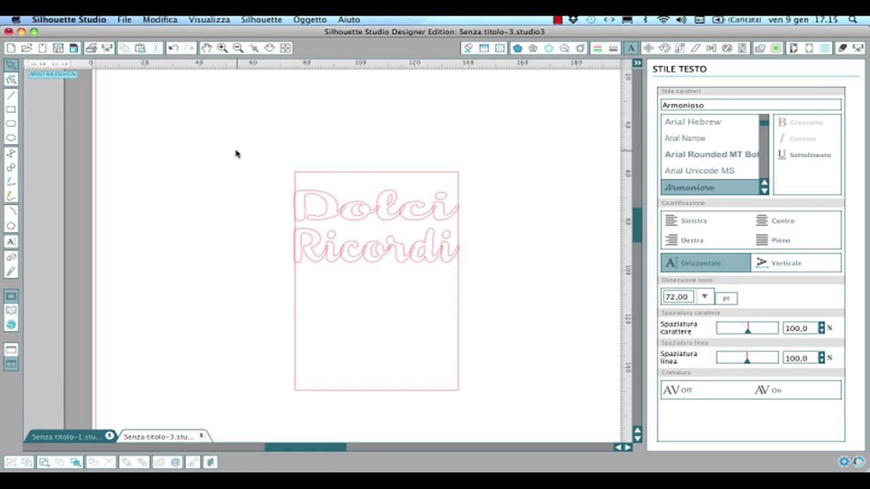
pyautogui.moveTo(241, 152); pyautogui.dragTo(557, 440)
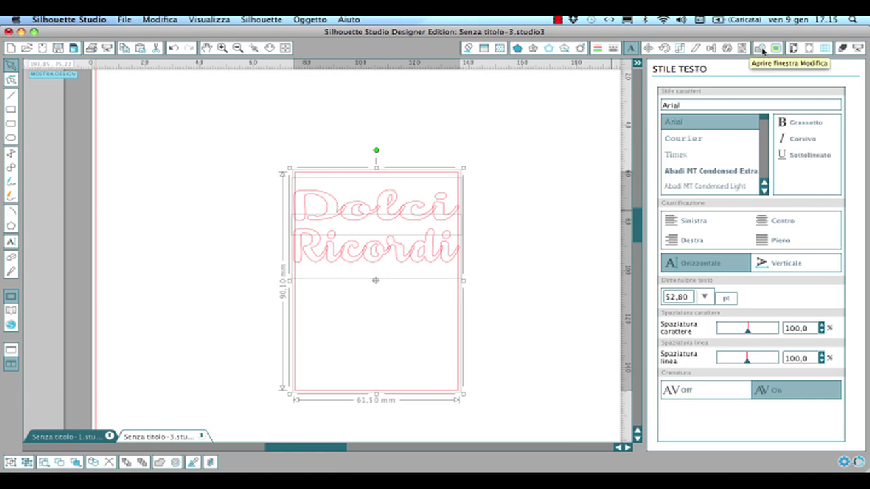
pyautogui.click(761, 49)
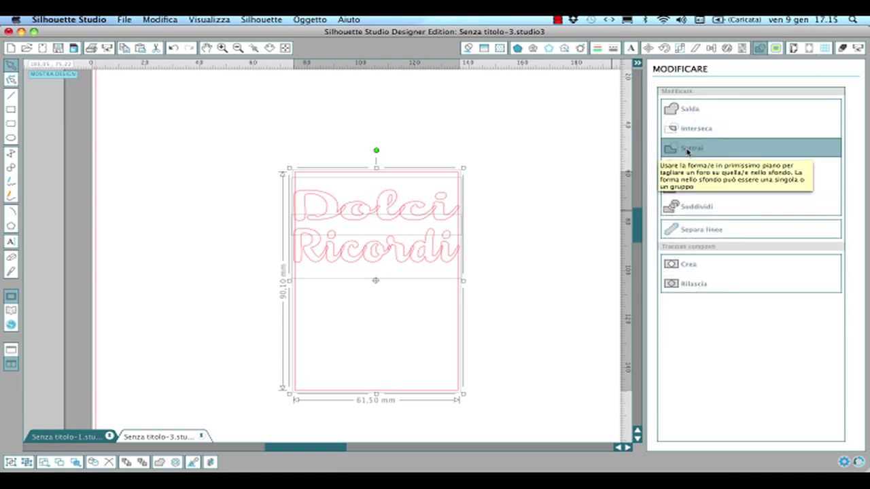
pyautogui.click(687, 149)
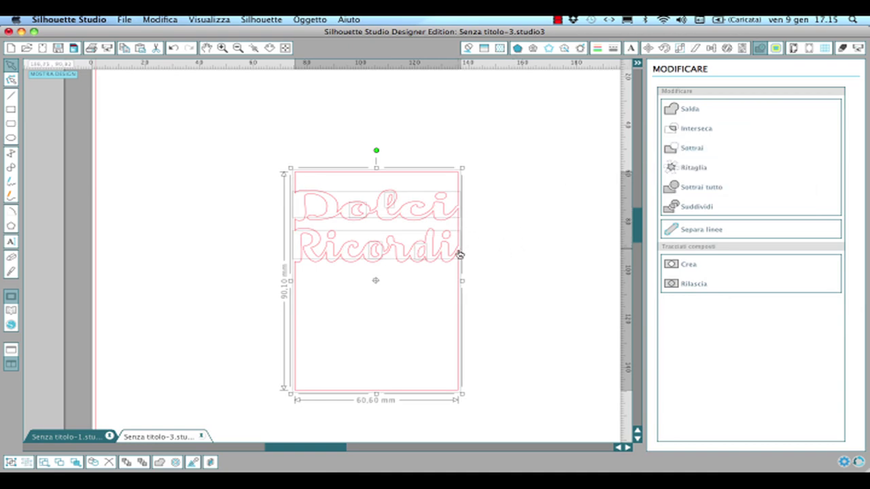
# - Group all pieces left by the subtraction and move the lettered inner frame slightly toward the page's upper-left corner
pyautogui.rightClick(398, 304)
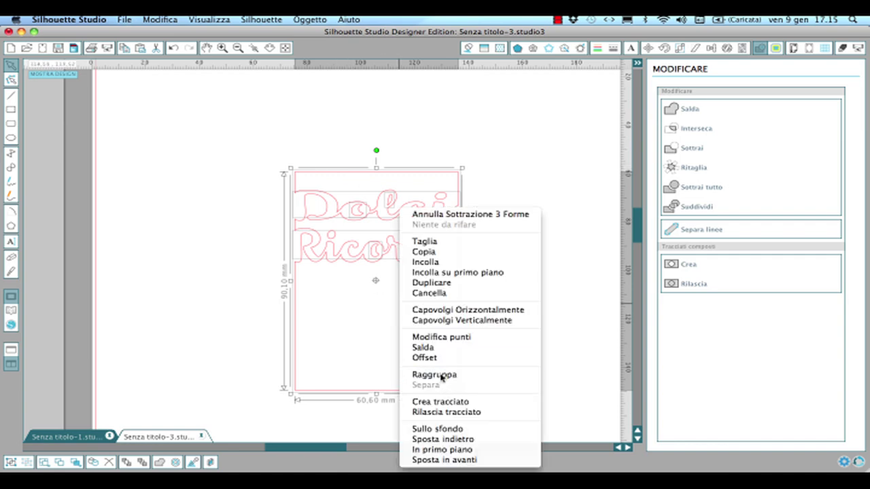
pyautogui.click(442, 374)
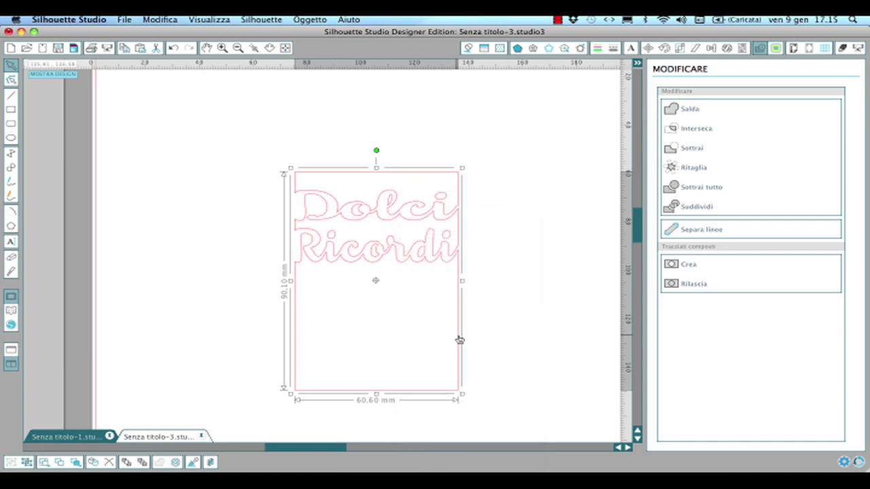
pyautogui.moveTo(460, 340); pyautogui.dragTo(430, 303)
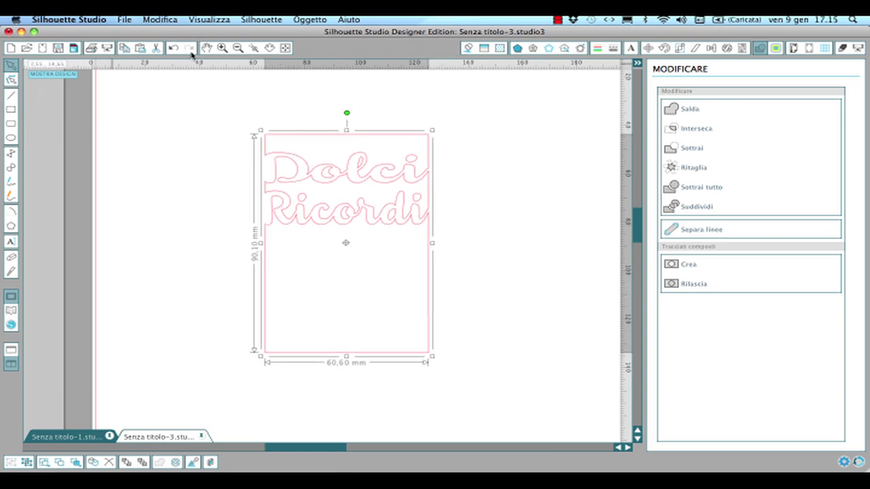
# - Move the outer rounded rectangle from beside the page onto it so that it surrounds the lettered inner frame
pyautogui.click(238, 48)
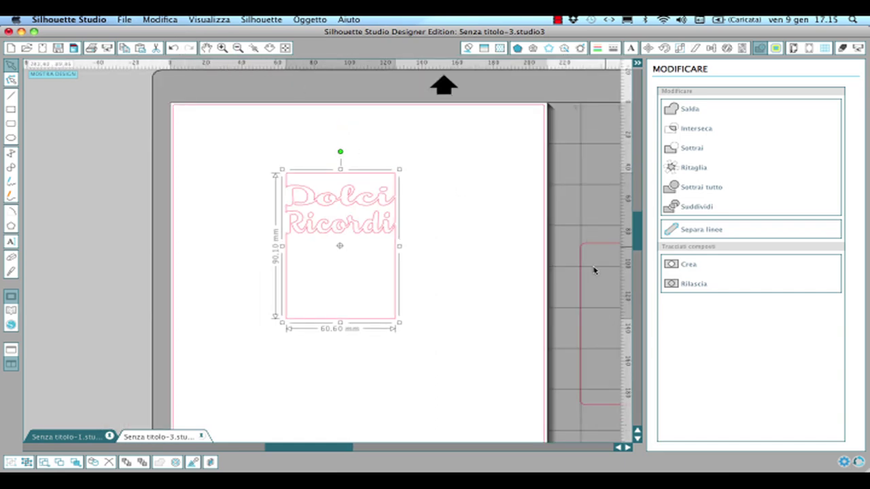
pyautogui.moveTo(578, 258); pyautogui.dragTo(276, 180)
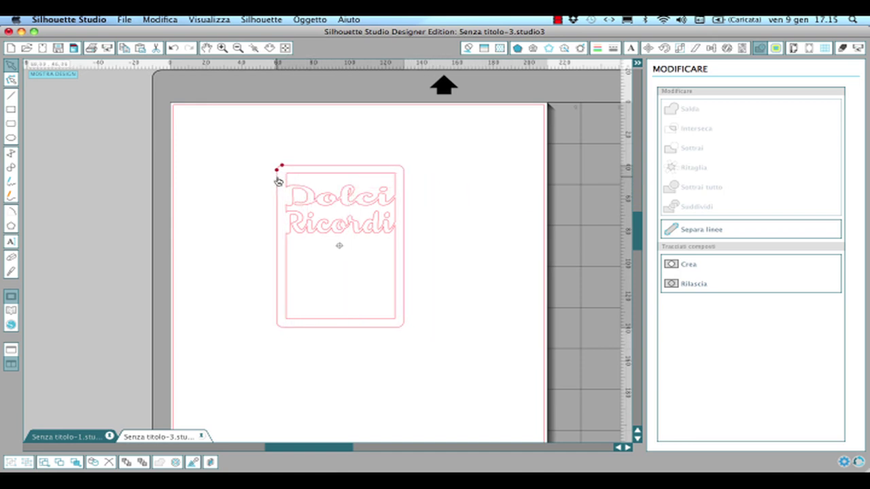
pyautogui.click(252, 139)
# - Align the rounded rectangle and the lettered inner frame on their horizontal and vertical centres, and group them
pyautogui.moveTo(251, 139); pyautogui.dragTo(491, 409)
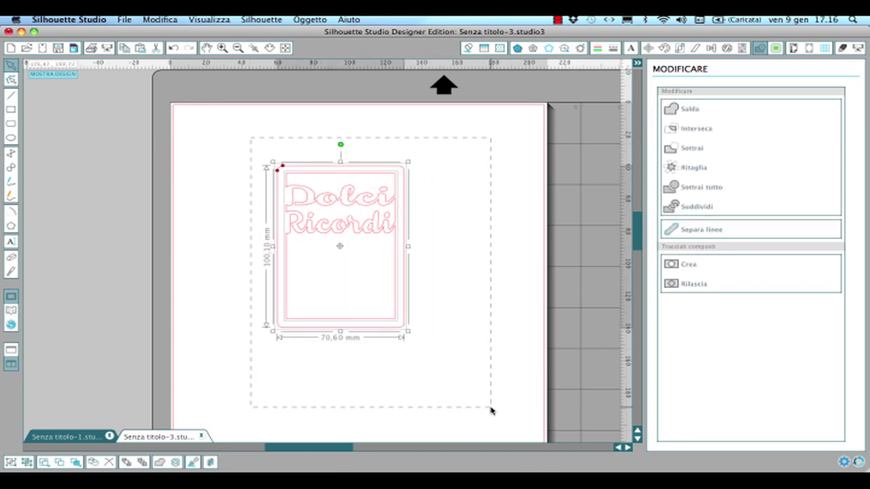
pyautogui.click(712, 48)
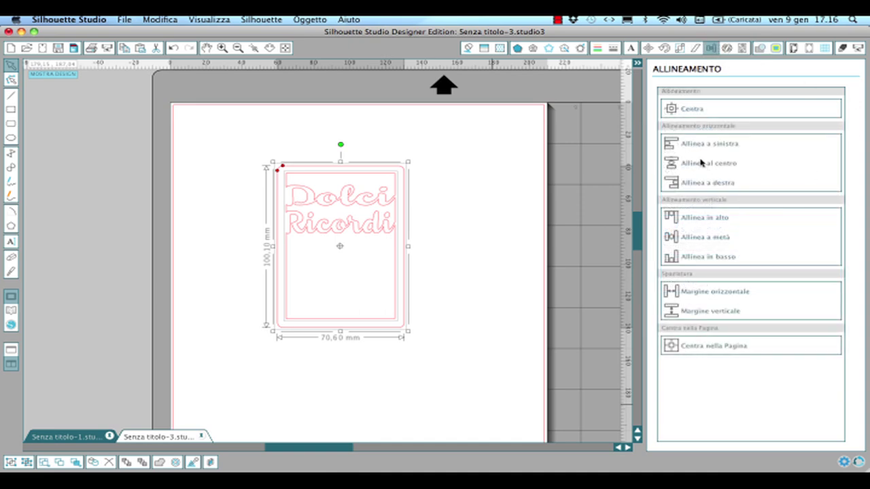
pyautogui.click(704, 163)
pyautogui.click(710, 237)
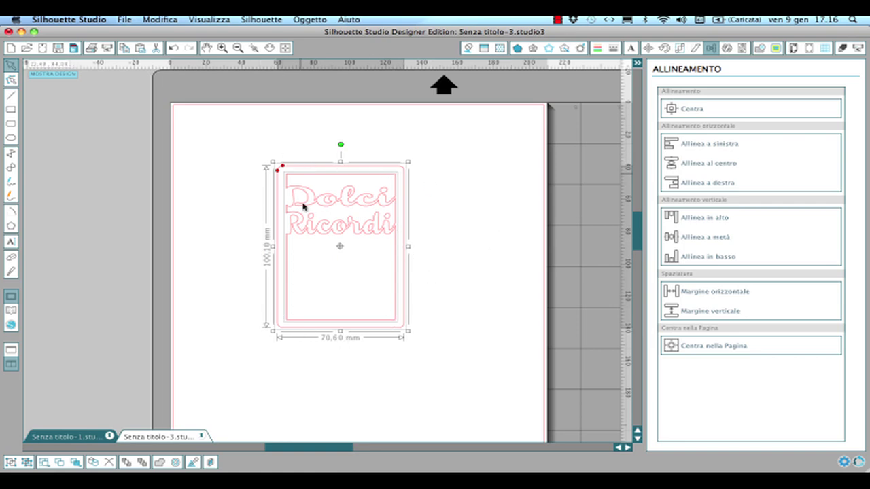
pyautogui.rightClick(347, 262)
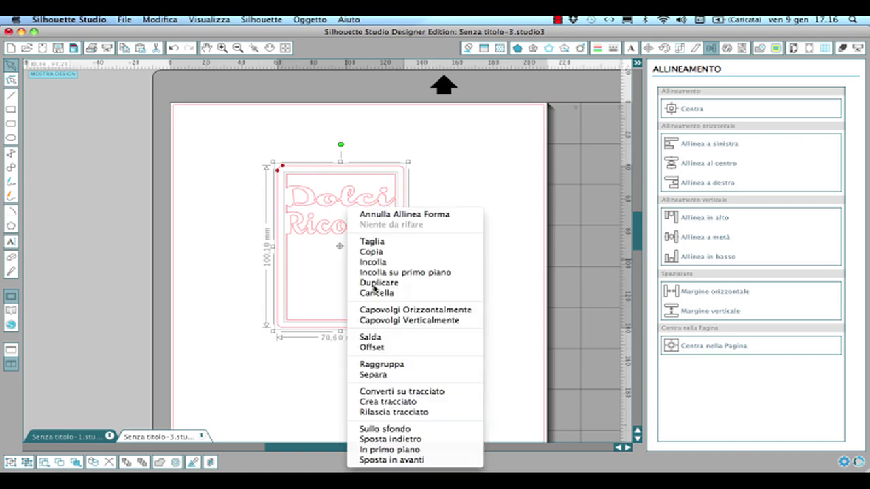
pyautogui.click(383, 365)
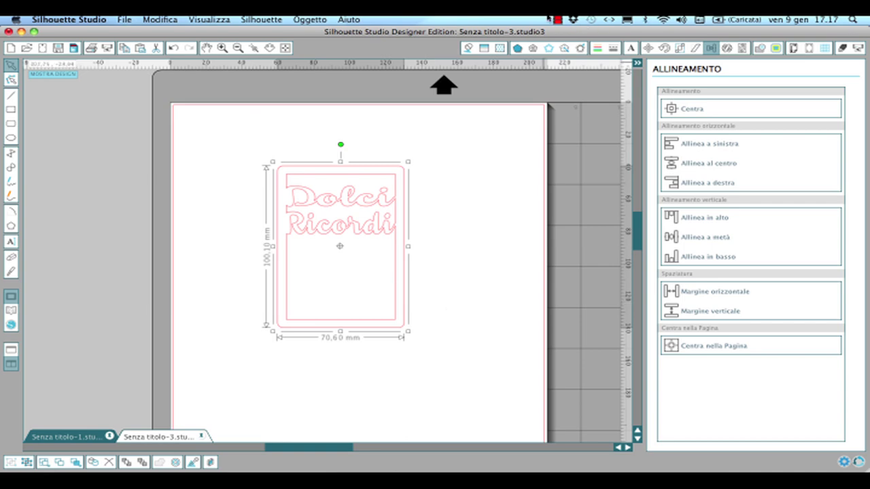
pyautogui.click(555, 20)
pyautogui.click(578, 29)
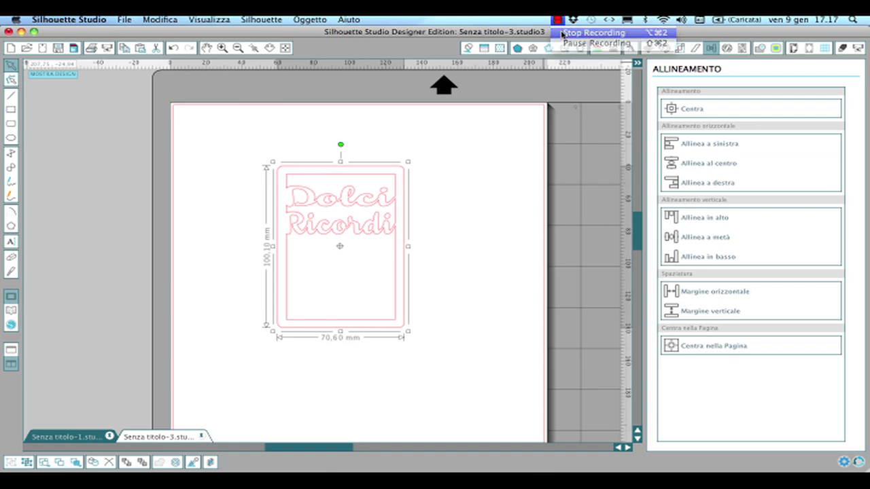